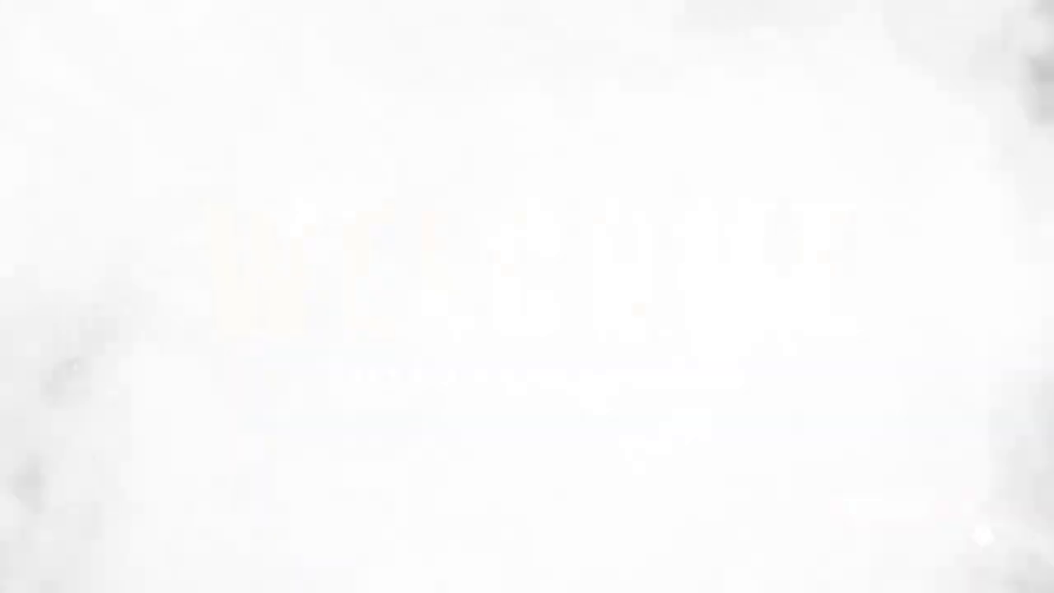
- Switch the ribbon to the Insert tab to get ready to add a text box
{"action": "left_click", "coordinate": [108, 71]}
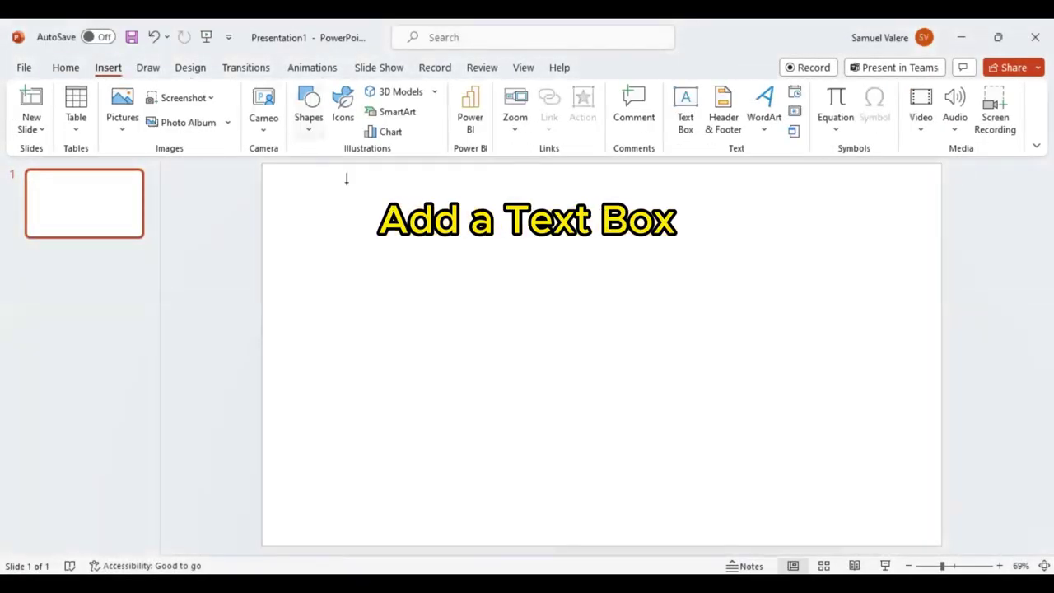
- Draw a text box containing a letter D in Algerian at 456 pt, then widen the box
{"action": "left_click_drag", "start_coordinate": [429, 236], "coordinate": [487, 287]}
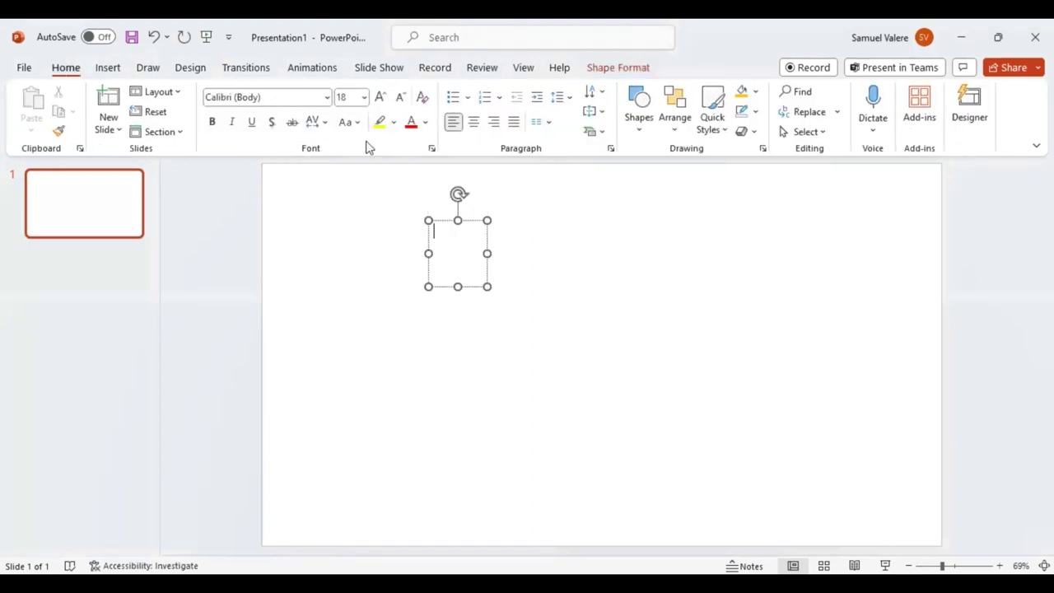
{"action": "left_click", "coordinate": [327, 97]}
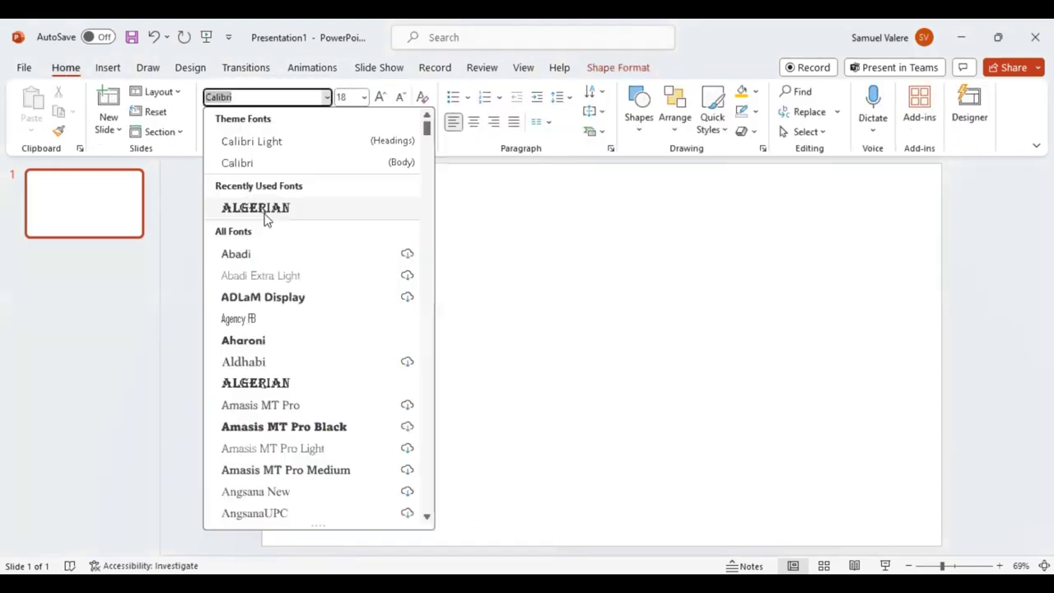
{"action": "left_click", "coordinate": [265, 211]}
{"action": "left_click", "coordinate": [355, 97]}
{"action": "type", "text": "45"}
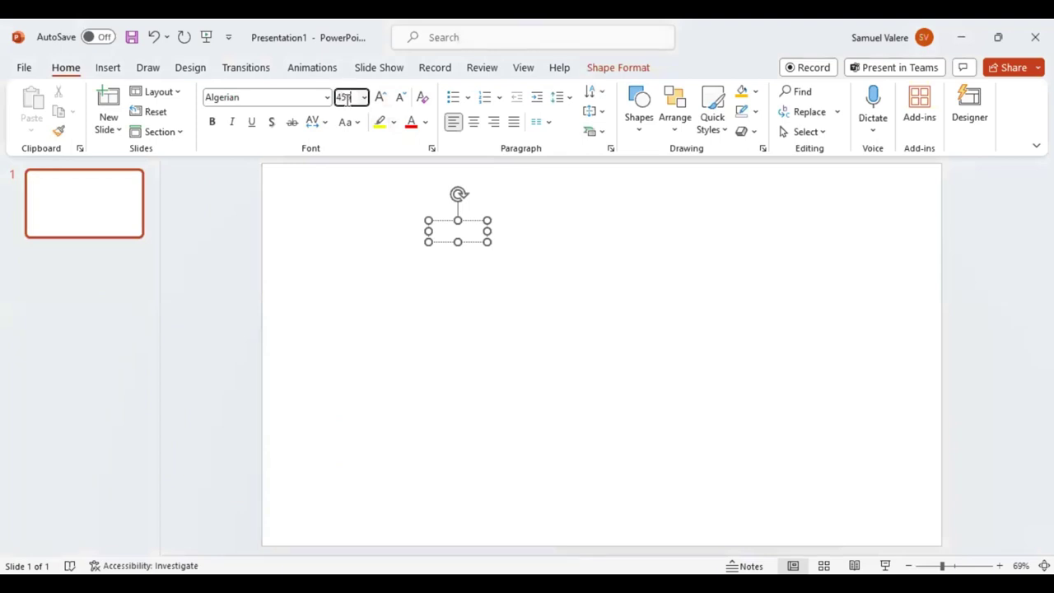
{"action": "key", "text": "Return"}
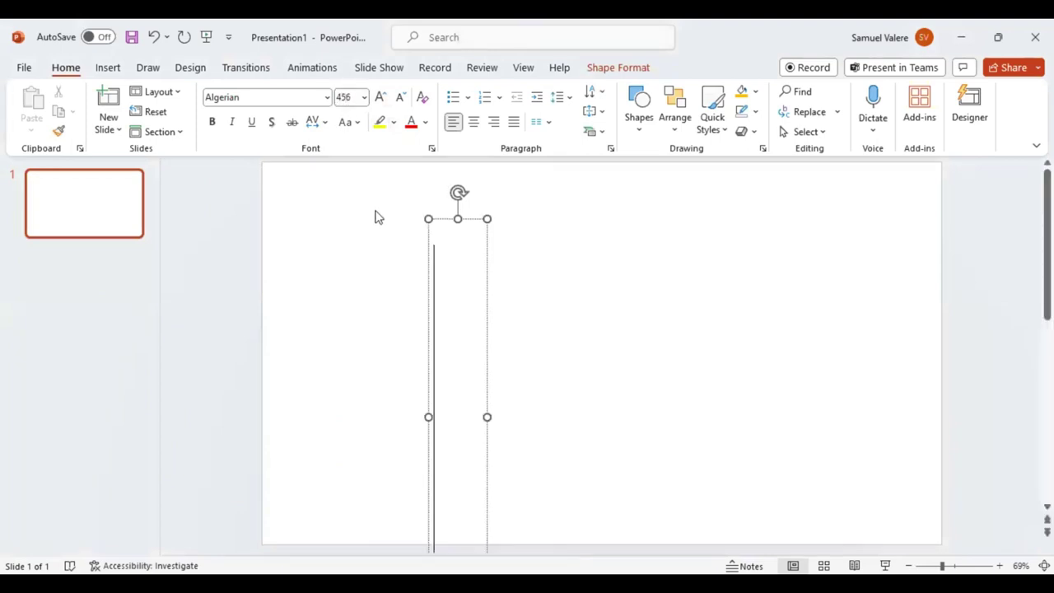
{"action": "type", "text": "D"}
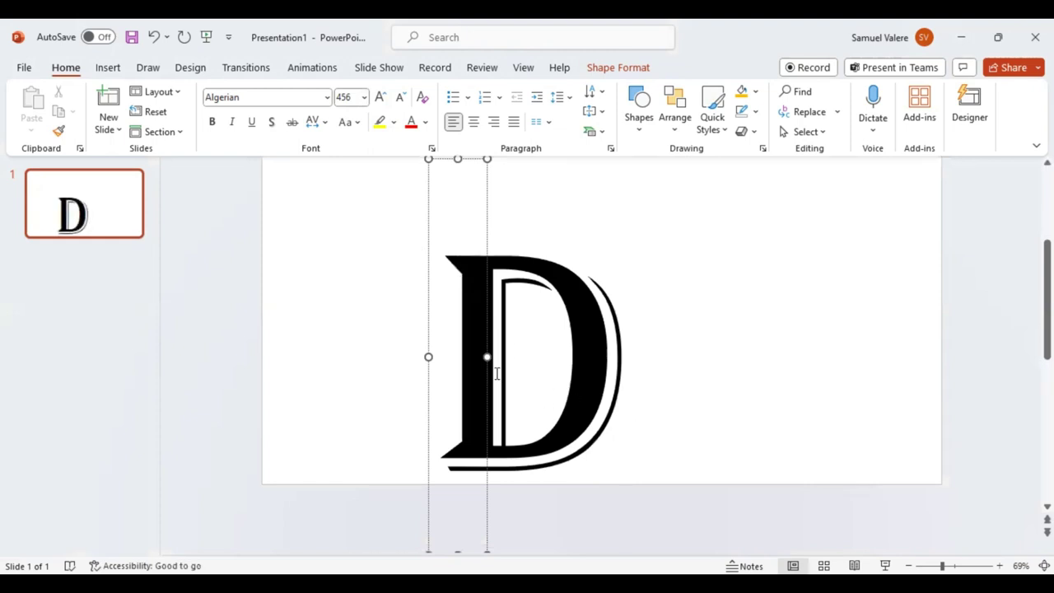
{"action": "mouse_move", "coordinate": [488, 357]}
{"action": "left_mouse_down"}
{"action": "mouse_move", "coordinate": [631, 362]}
{"action": "mouse_move", "coordinate": [550, 313]}
{"action": "left_mouse_up"}
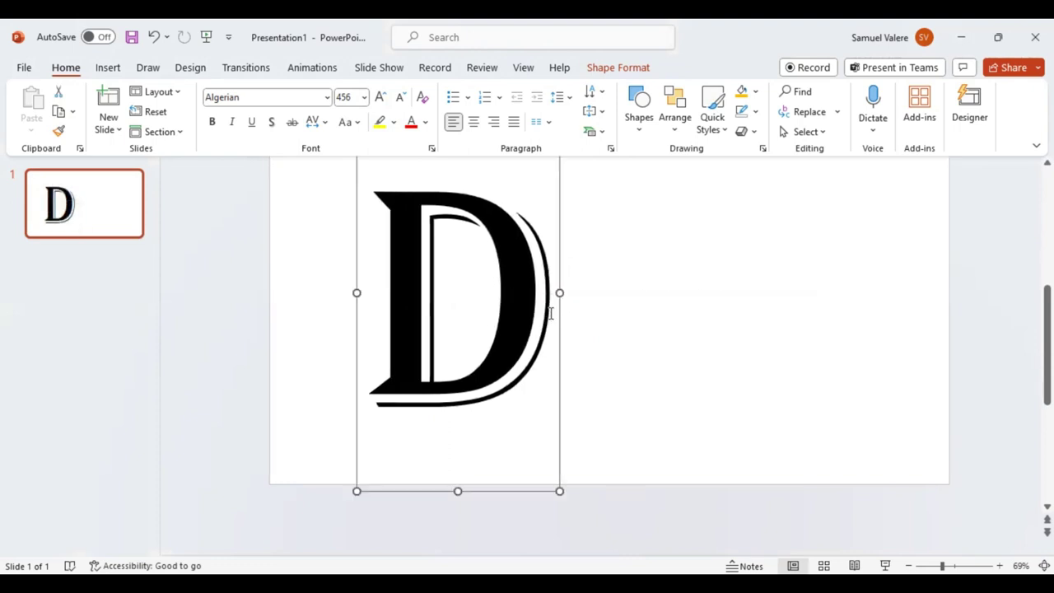
{"action": "scroll", "coordinate": [550, 313], "scroll_direction": "up", "scroll_amount": 2}
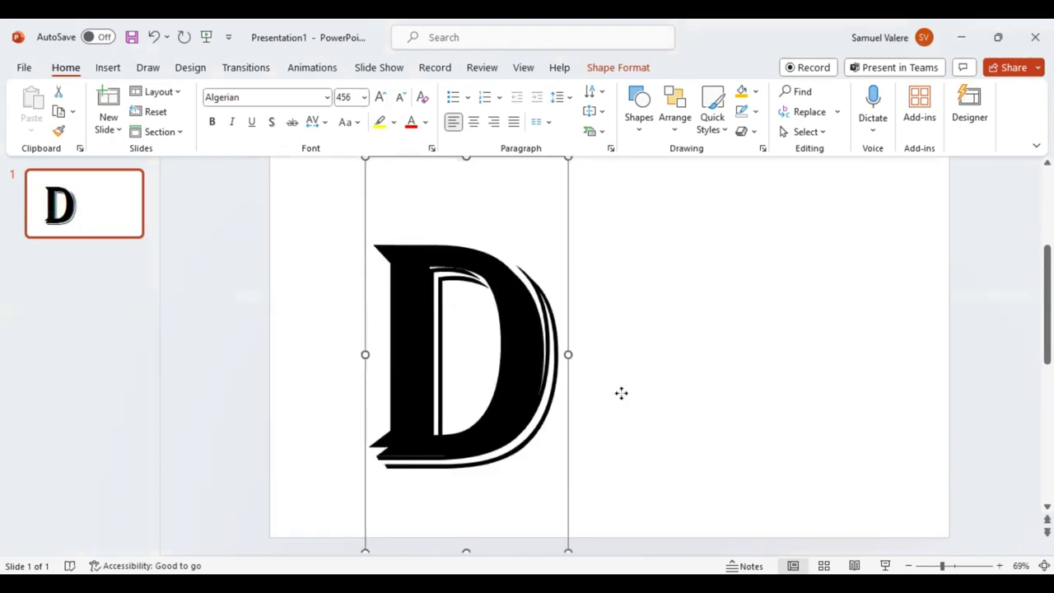
- Duplicate the D text box and change the copy's letter to S
{"action": "key", "text": "ctrl+d"}
{"action": "left_click_drag", "start_coordinate": [621, 393], "coordinate": [713, 393]}
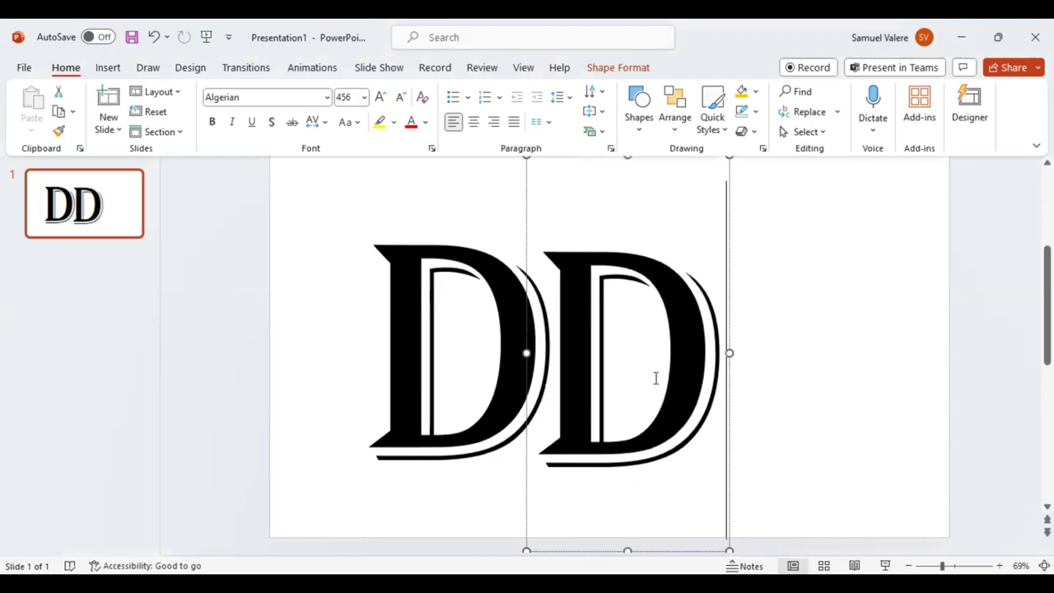
{"action": "double_click", "coordinate": [613, 378]}
{"action": "type", "text": "S"}
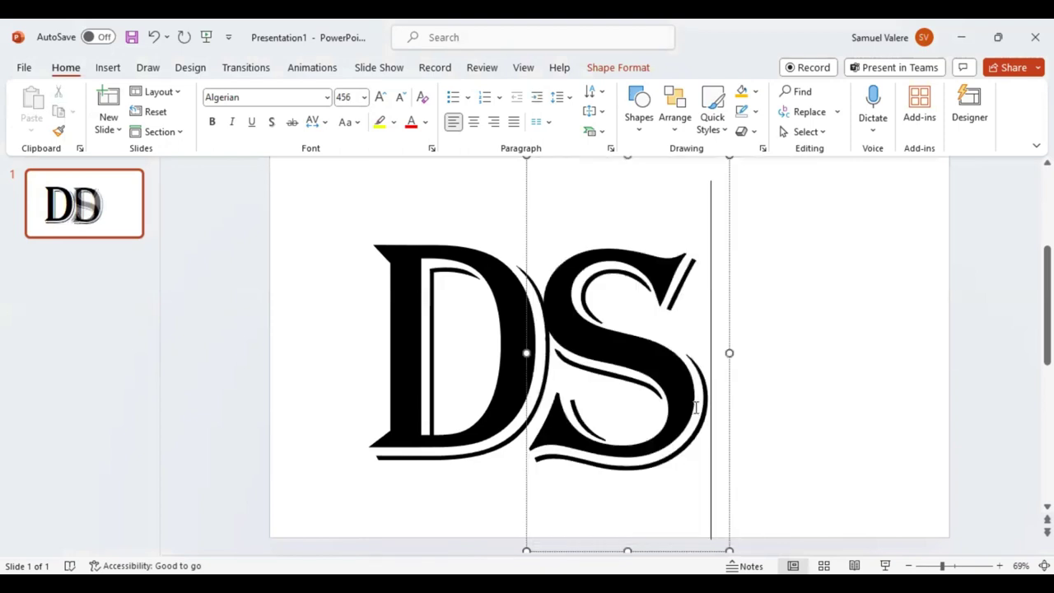
{"action": "key", "text": "Escape"}
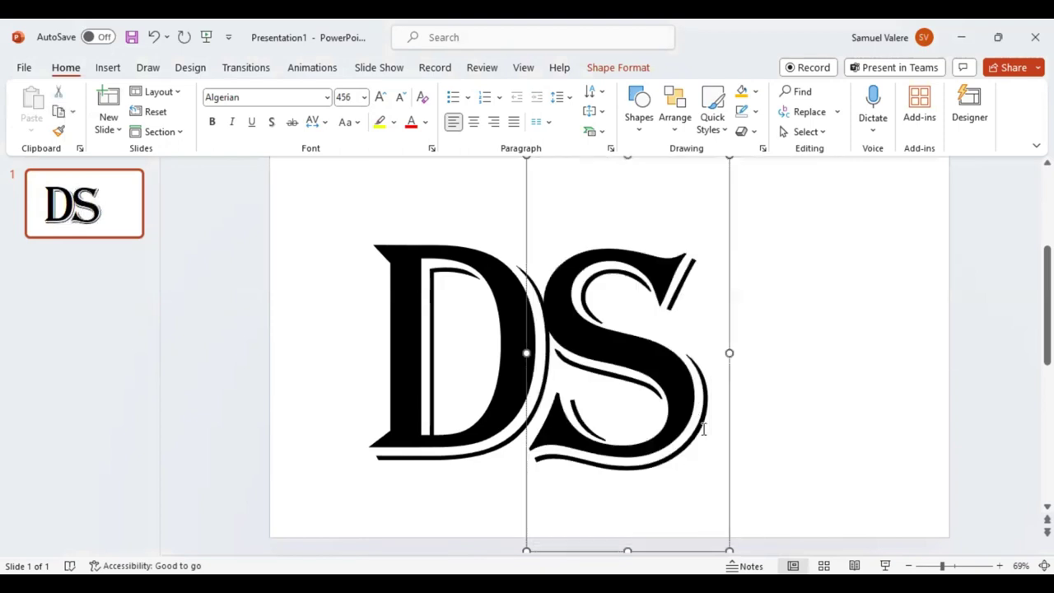
- Position the D and S boxes so the S overlaps the D
{"action": "left_click_drag", "start_coordinate": [702, 428], "coordinate": [692, 431]}
{"action": "left_click", "coordinate": [507, 445]}
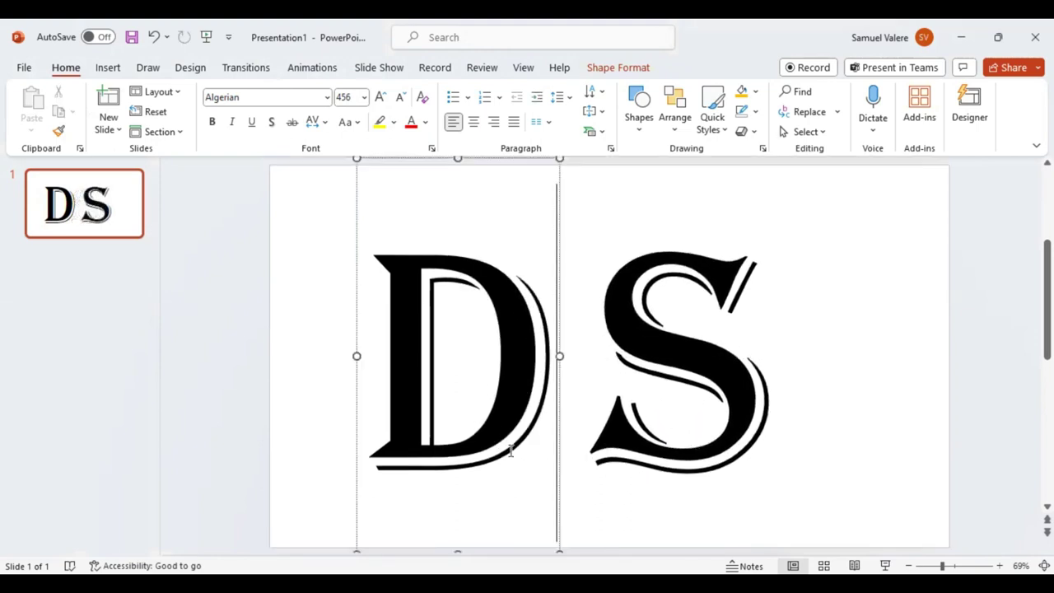
{"action": "left_click_drag", "start_coordinate": [557, 450], "coordinate": [591, 445]}
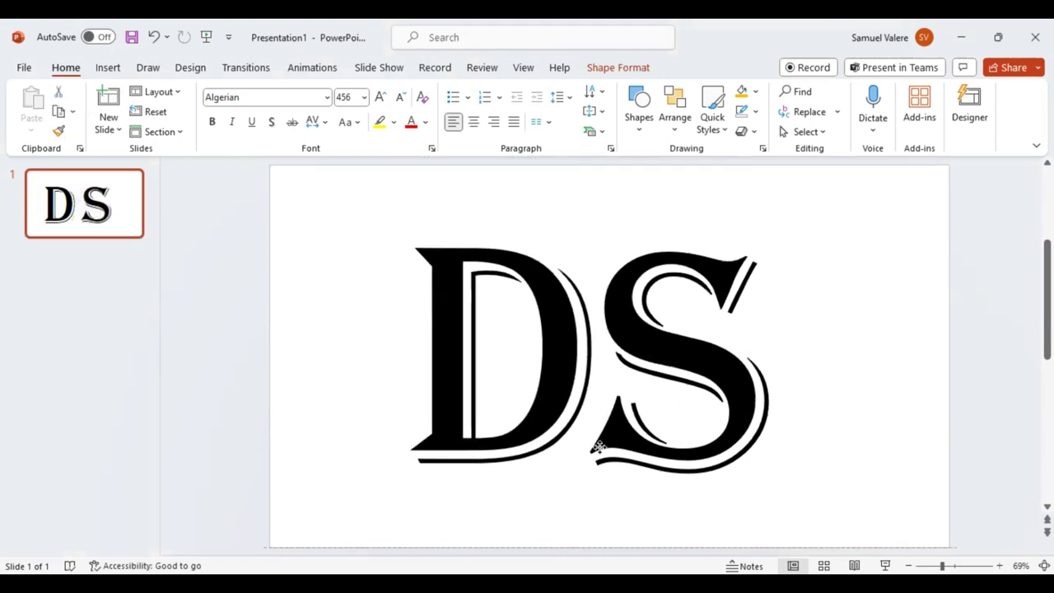
{"action": "left_click", "coordinate": [656, 443]}
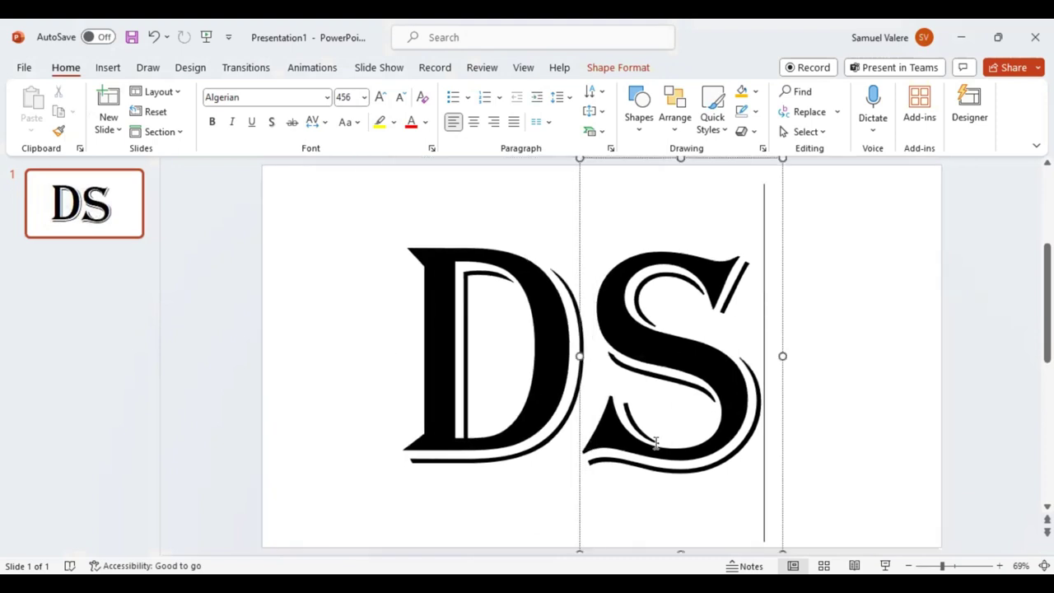
{"action": "left_click_drag", "start_coordinate": [656, 443], "coordinate": [663, 419]}
{"action": "key", "text": "ctrl+z"}
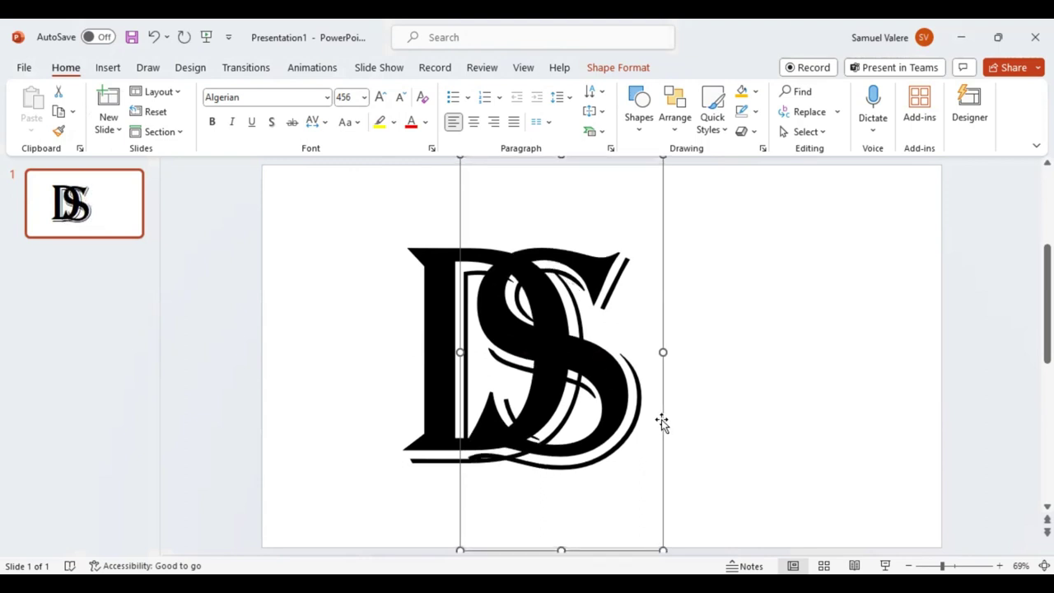
- Select both the D and S text boxes and apply Merge Shapes > Fragment
{"action": "left_click", "coordinate": [443, 371], "text": "shift"}
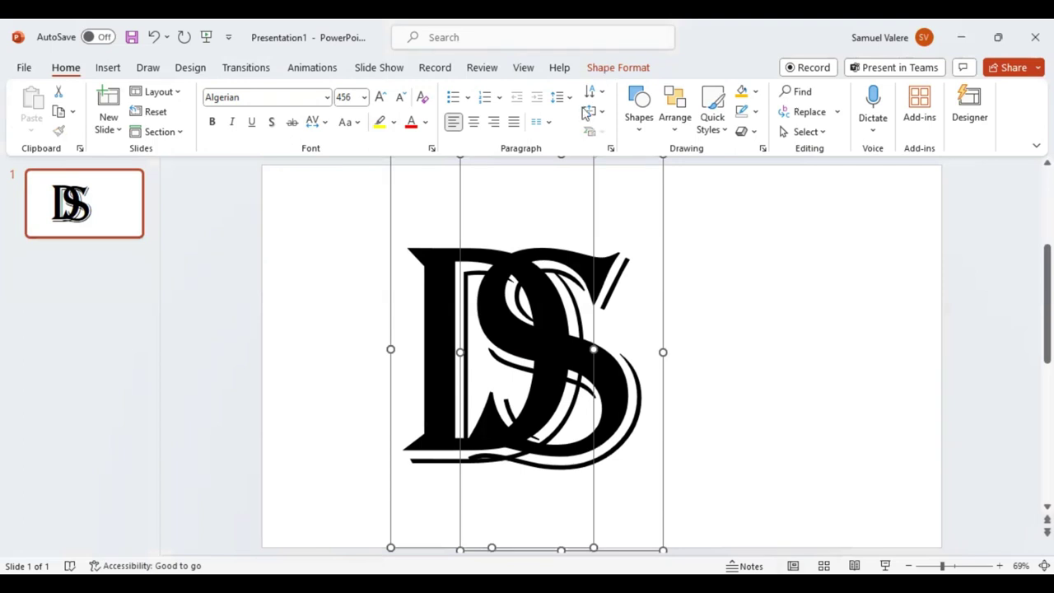
{"action": "left_click", "coordinate": [618, 68]}
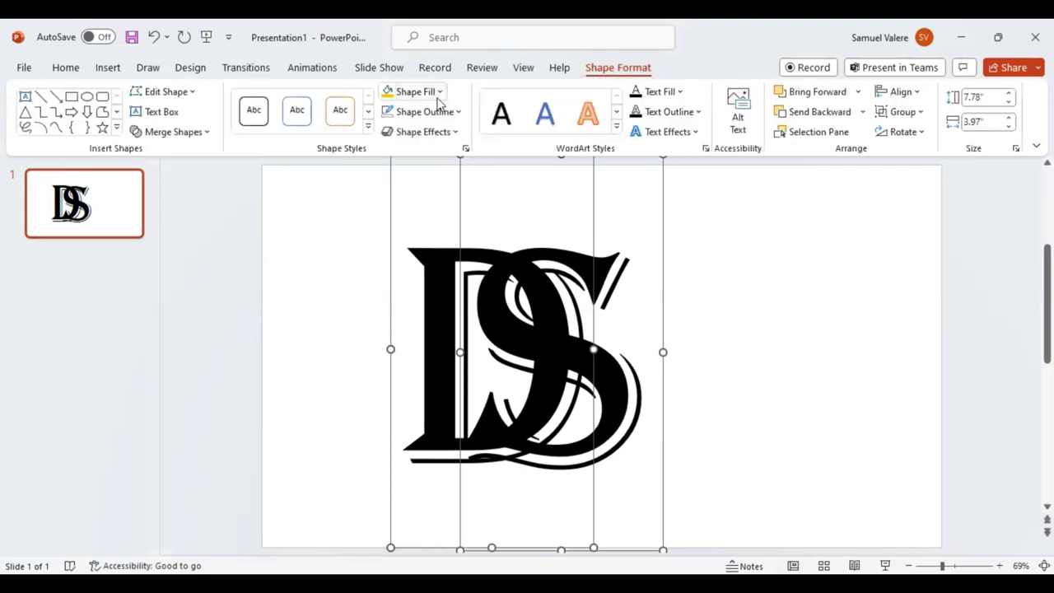
{"action": "left_click", "coordinate": [158, 134]}
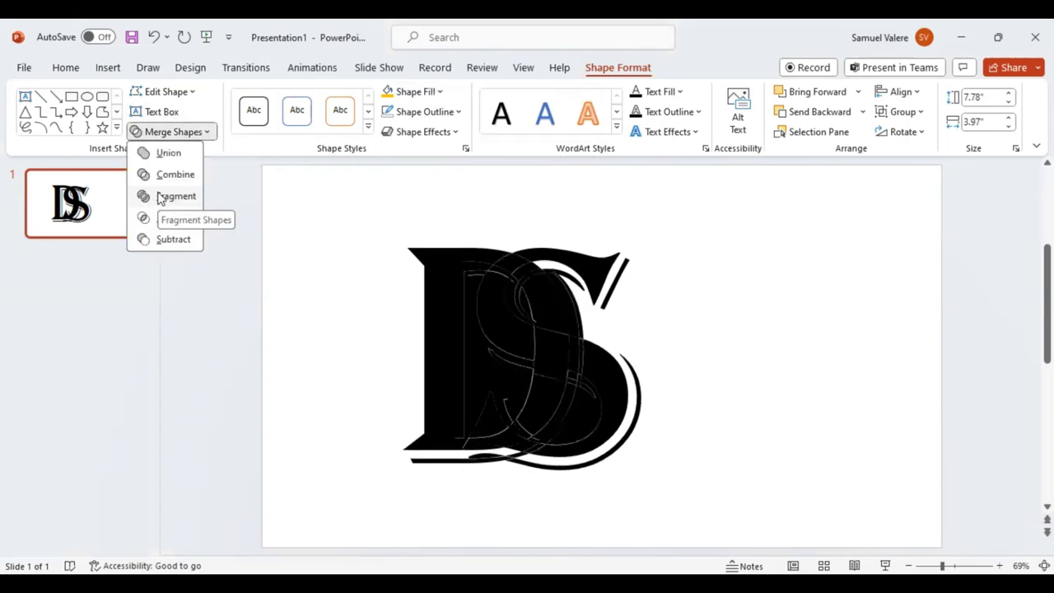
{"action": "left_click", "coordinate": [161, 198]}
- Delete the stray fragments inside the D and around the top of the S
{"action": "left_click", "coordinate": [481, 370]}
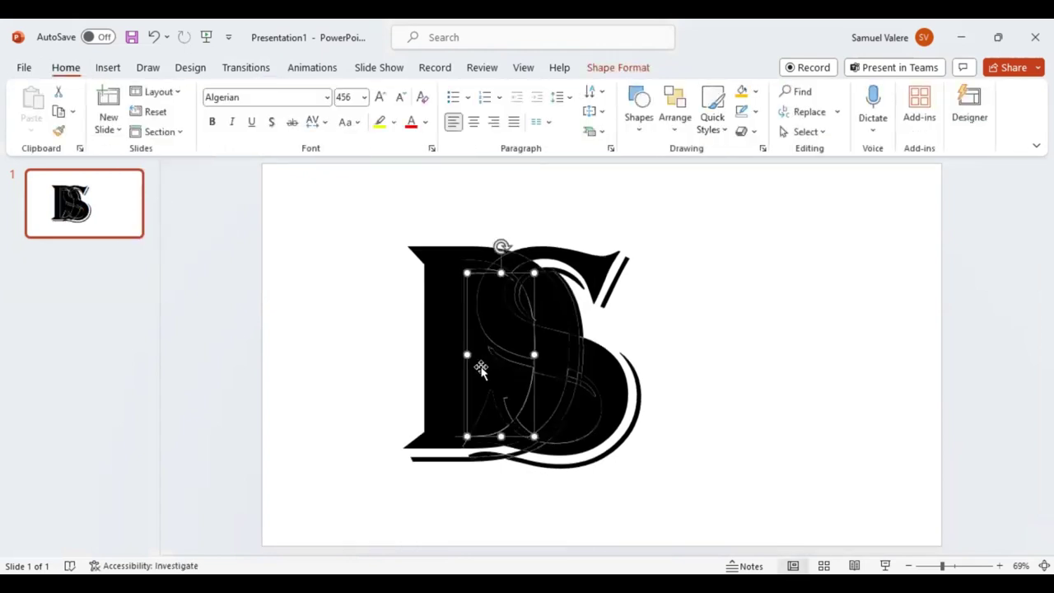
{"action": "key", "text": "Delete"}
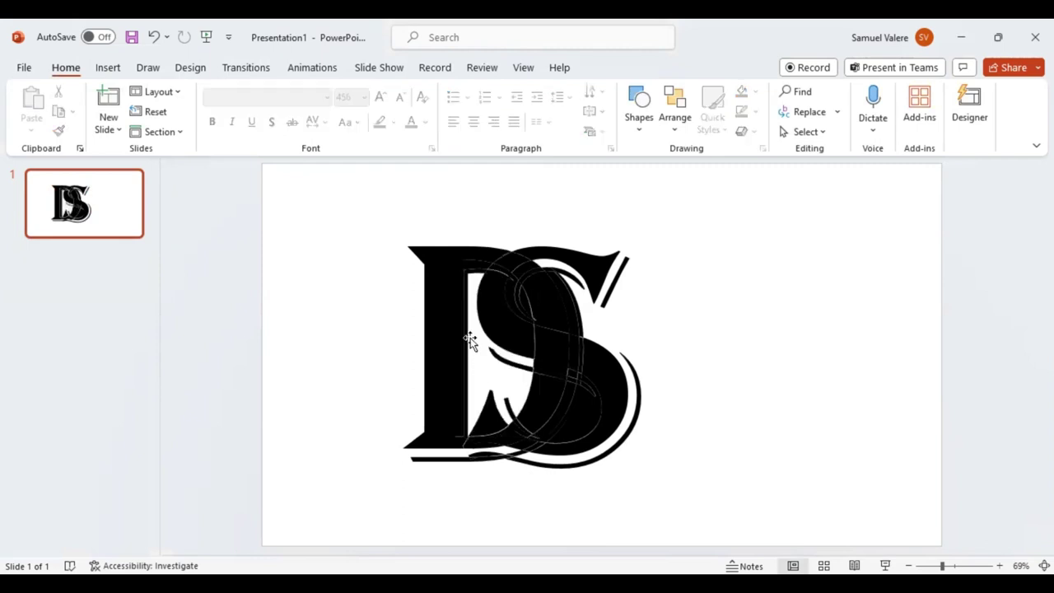
{"action": "left_click", "coordinate": [466, 269]}
{"action": "key", "text": "Delete"}
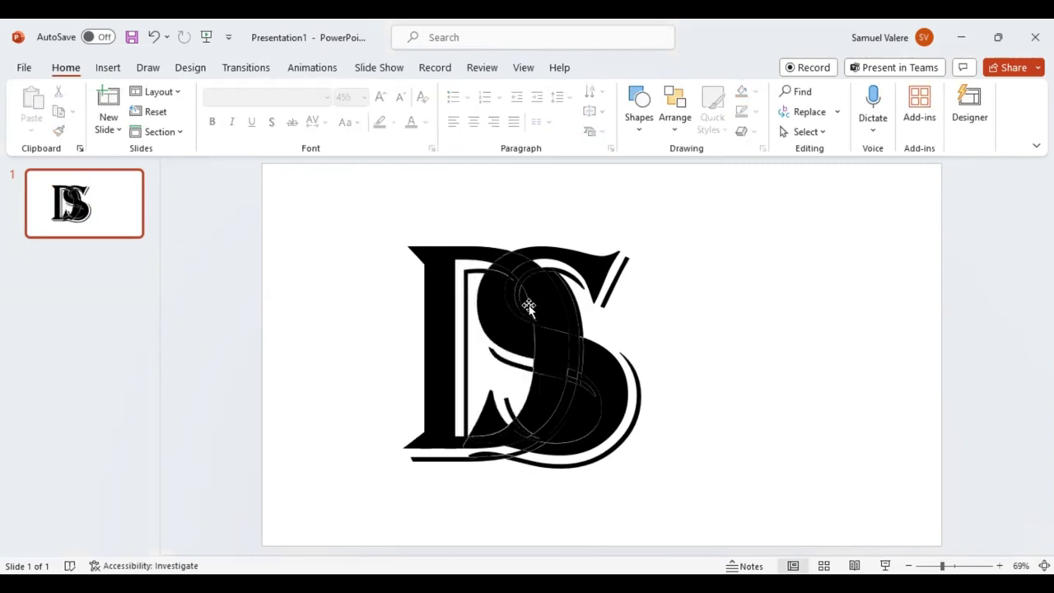
{"action": "left_click", "coordinate": [547, 304]}
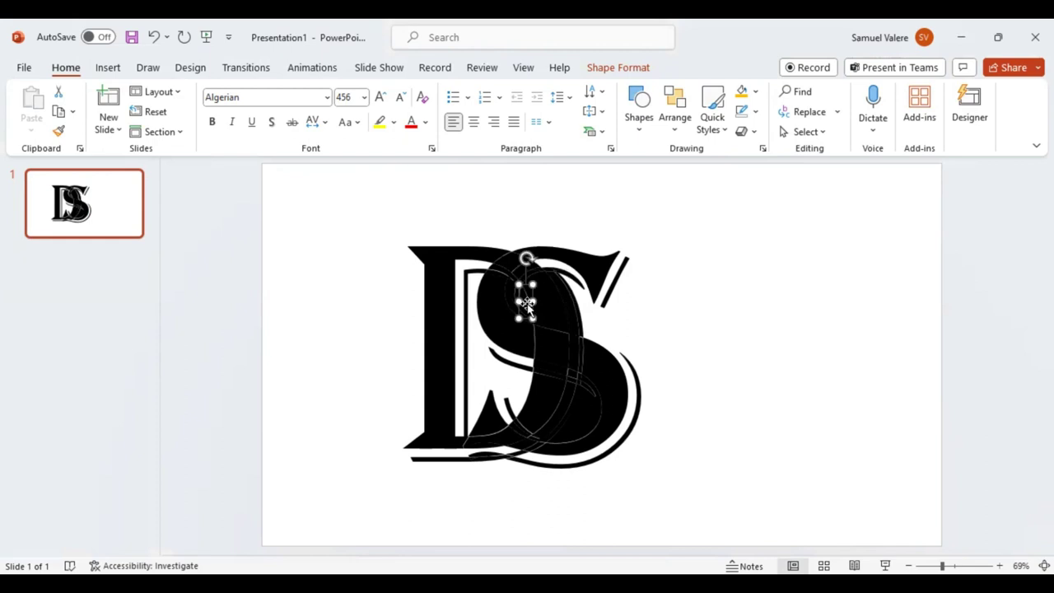
{"action": "key", "text": "Delete"}
{"action": "left_click", "coordinate": [512, 303]}
{"action": "key", "text": "Escape"}
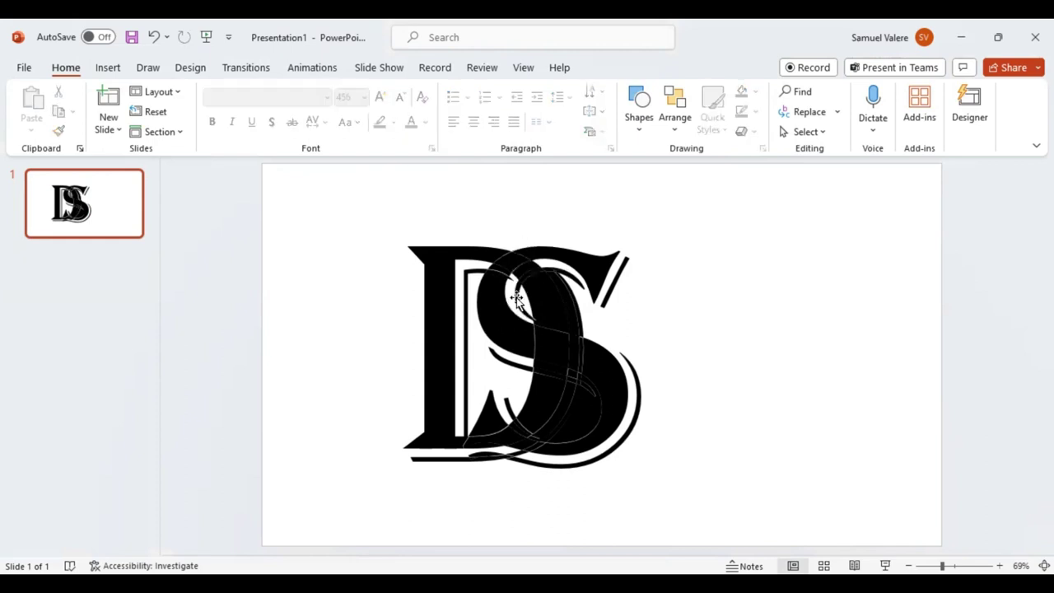
{"action": "left_click", "coordinate": [519, 303]}
{"action": "key", "text": "Escape"}
{"action": "left_click", "coordinate": [574, 281]}
{"action": "key", "text": "Delete"}
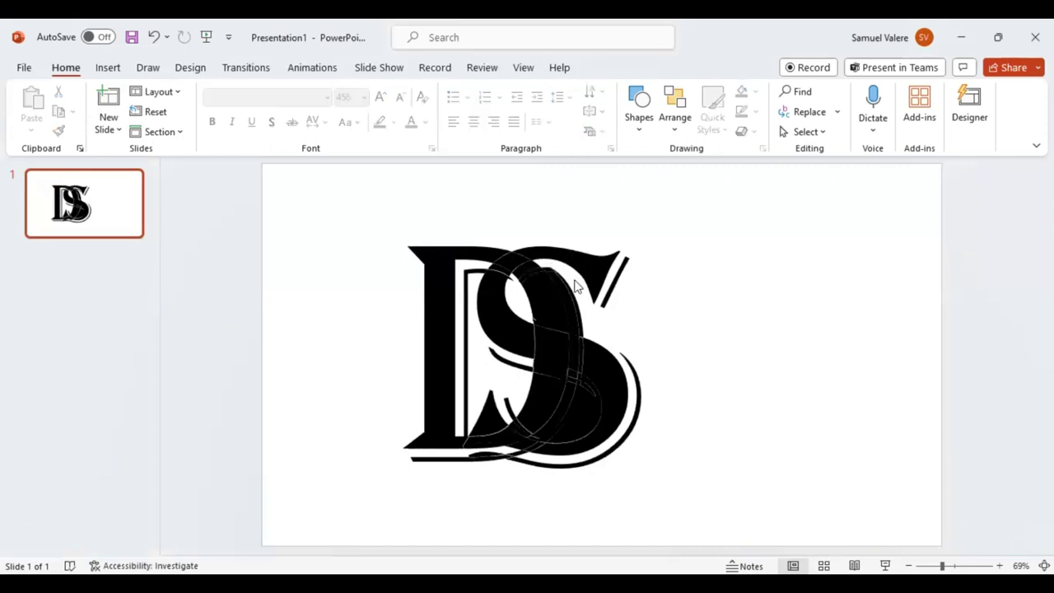
{"action": "left_click", "coordinate": [564, 290]}
{"action": "key", "text": "Delete"}
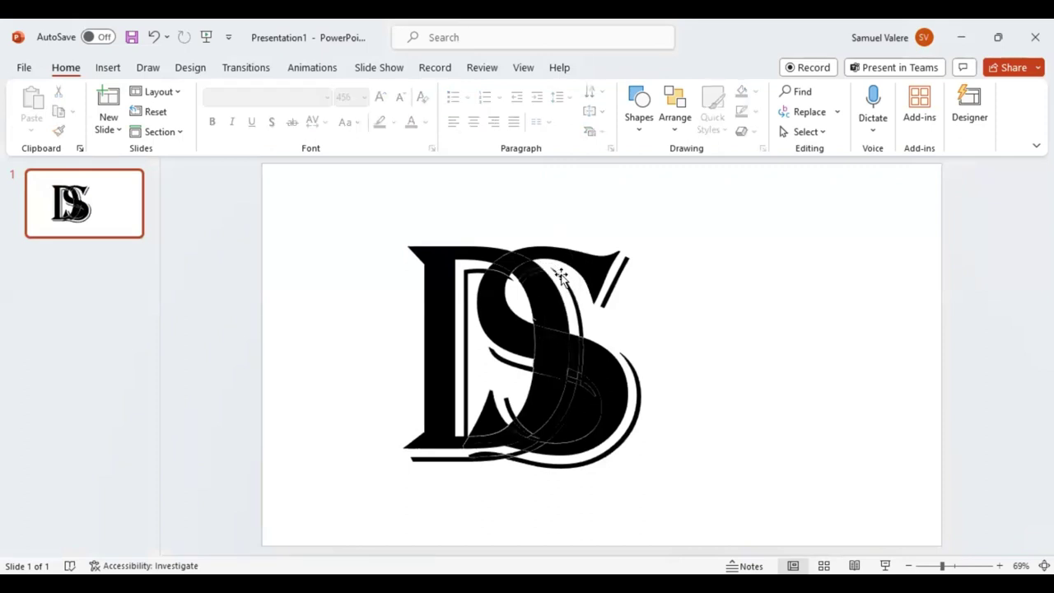
{"action": "left_click", "coordinate": [561, 276]}
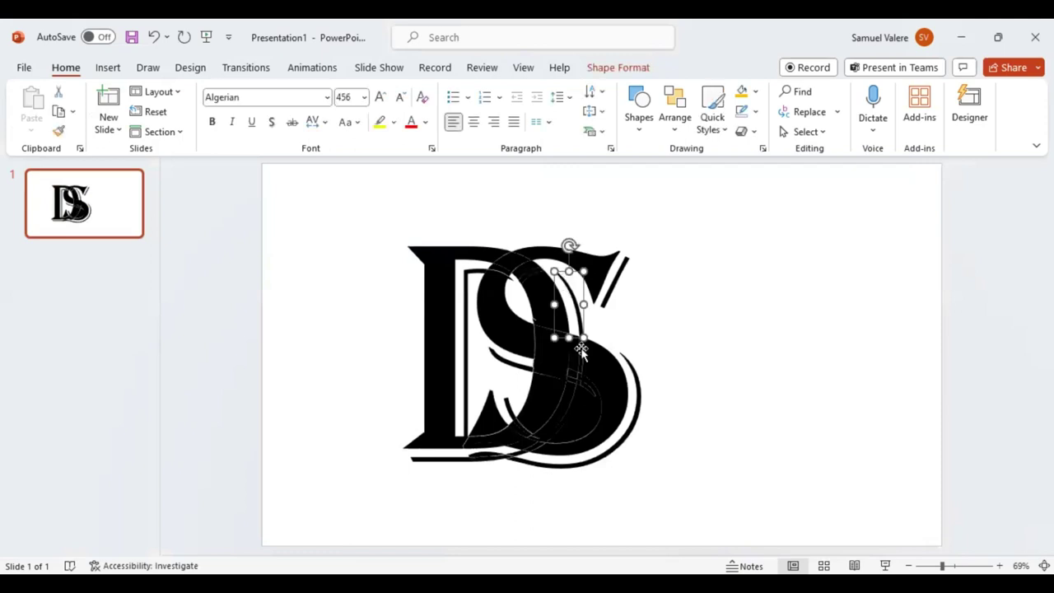
{"action": "key", "text": "Delete"}
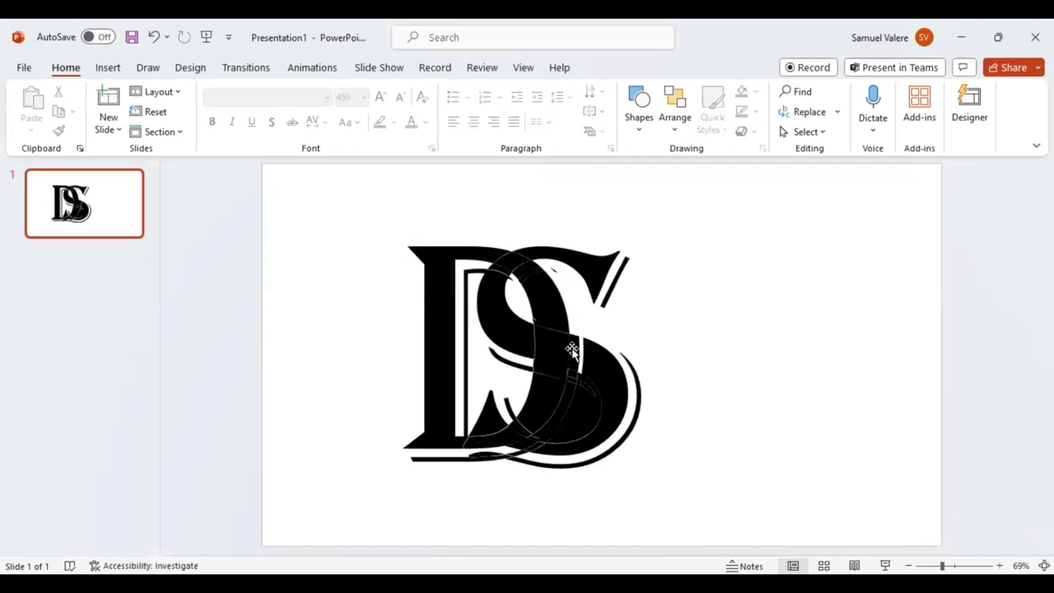
{"action": "key", "text": "ctrl+z"}
{"action": "key", "text": "Delete"}
{"action": "left_click", "coordinate": [555, 275]}
{"action": "key", "text": "Delete"}
- Delete the thin leftover fragments in the lower half of the S
{"action": "left_click", "coordinate": [572, 375]}
{"action": "key", "text": "Delete"}
{"action": "left_click", "coordinate": [573, 379]}
{"action": "key", "text": "Delete"}
{"action": "left_click", "coordinate": [571, 382]}
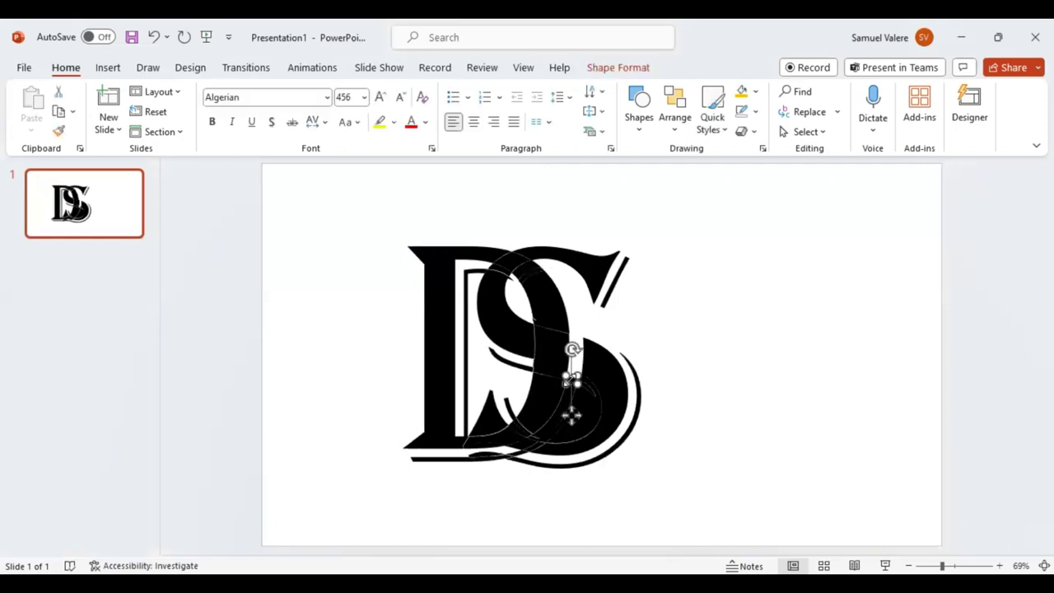
{"action": "key", "text": "Delete"}
{"action": "left_click", "coordinate": [568, 403]}
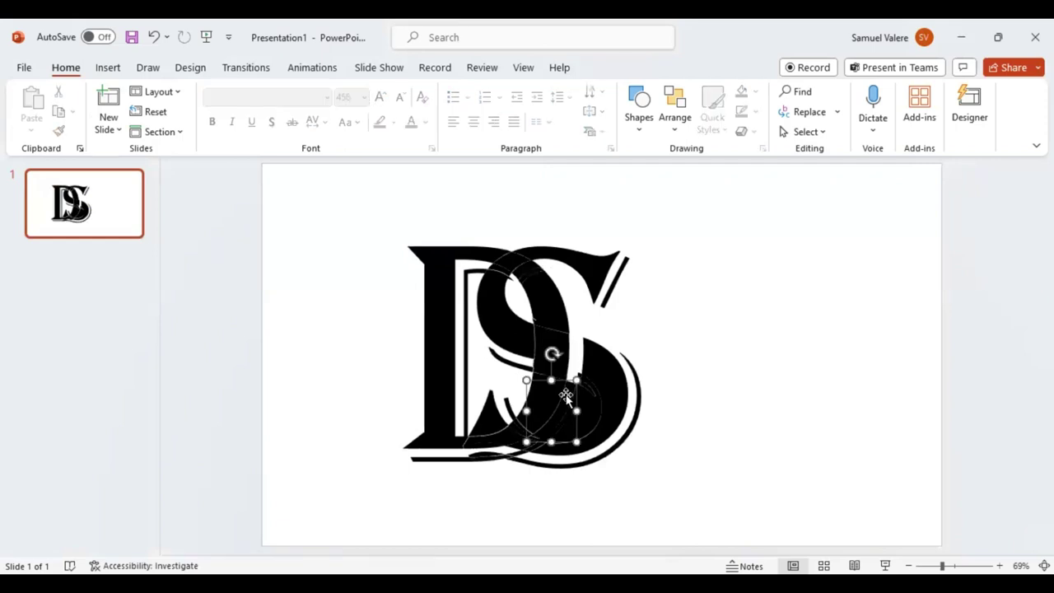
{"action": "key", "text": "Delete"}
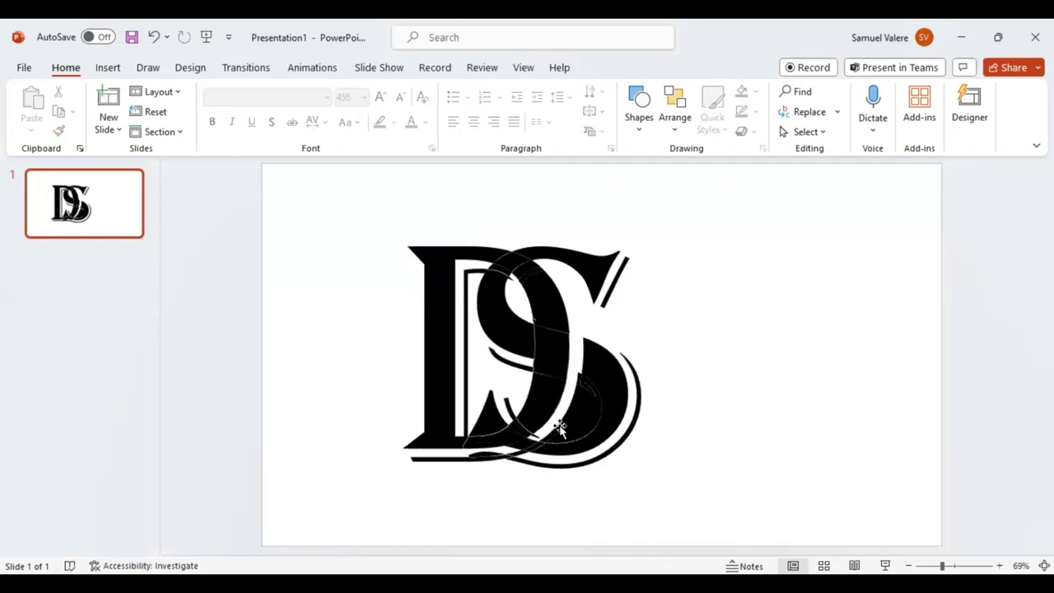
{"action": "left_click", "coordinate": [561, 428]}
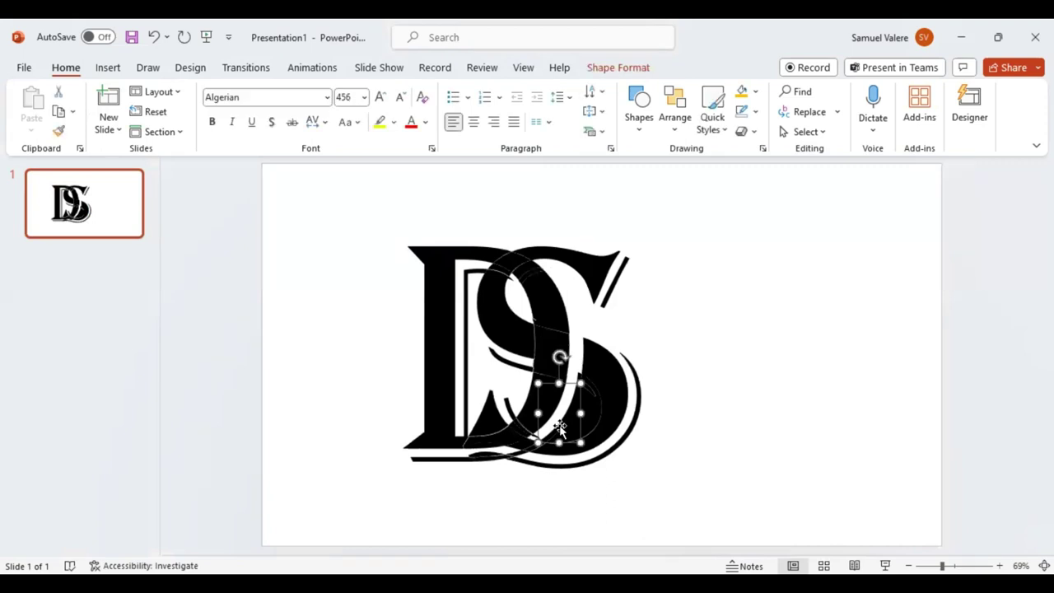
{"action": "key", "text": "Delete"}
{"action": "left_click", "coordinate": [579, 380]}
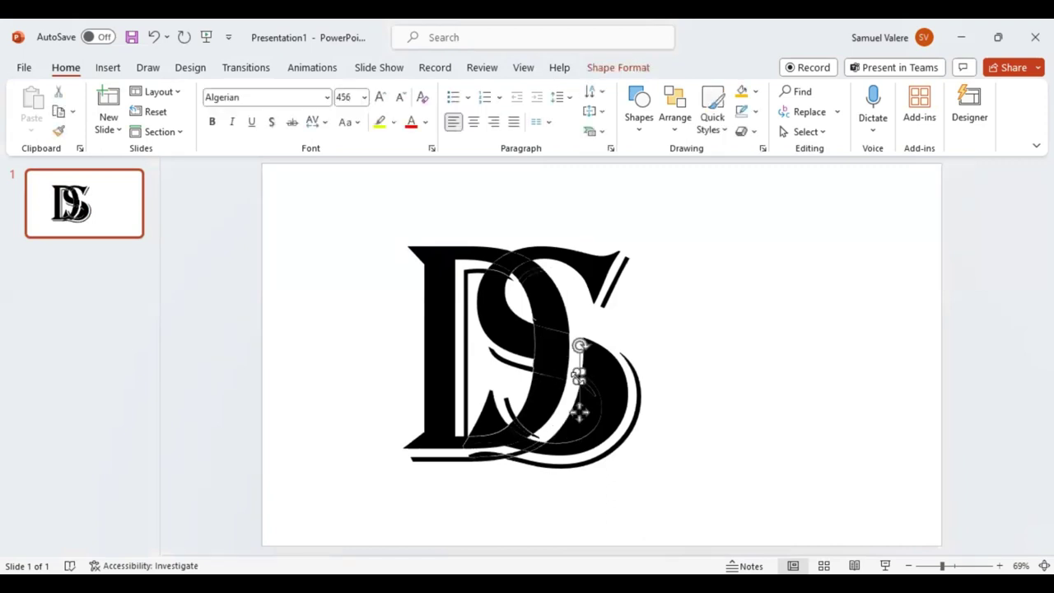
{"action": "key", "text": "Delete"}
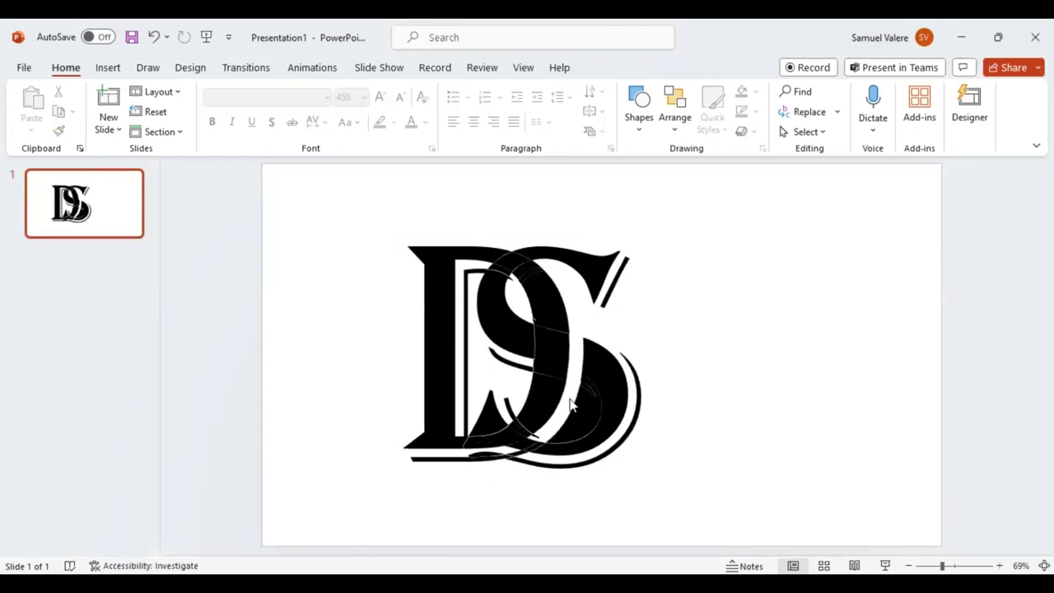
{"action": "left_click", "coordinate": [535, 437]}
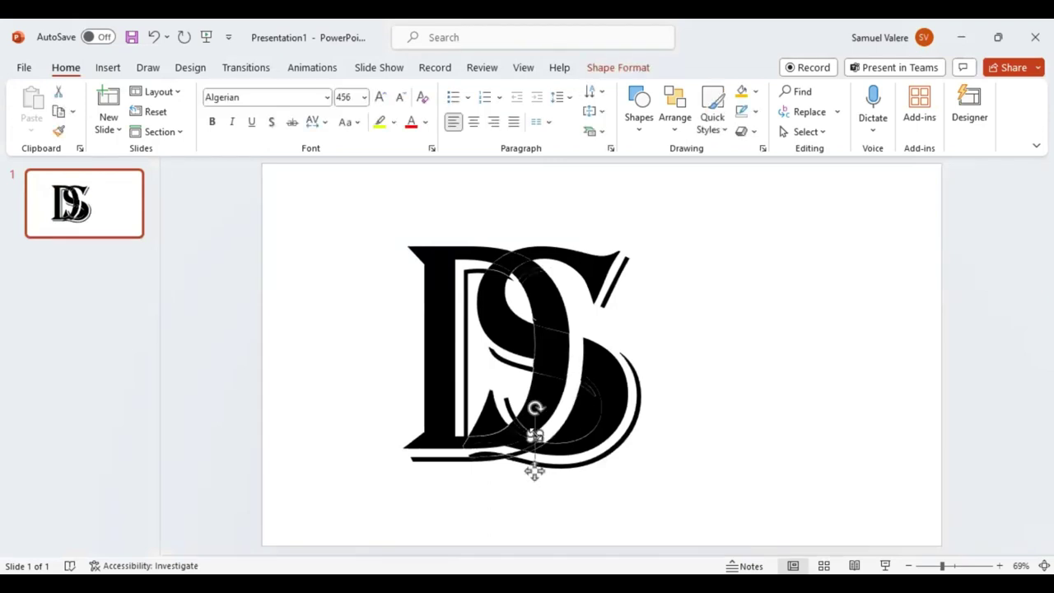
{"action": "key", "text": "Delete"}
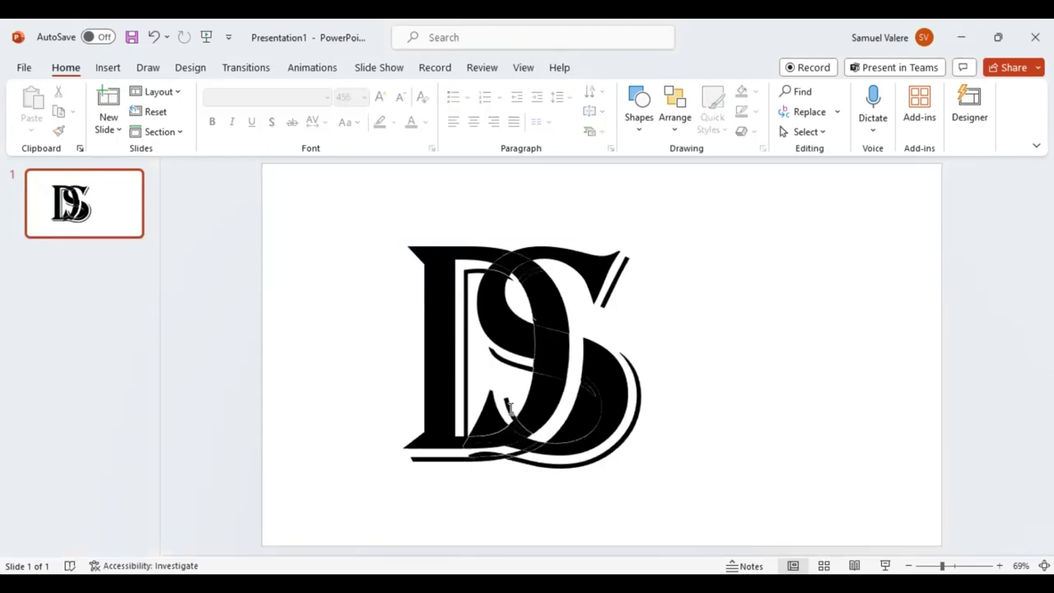
- Remove the remaining stray pieces near the monogram's base and the D's base
{"action": "left_click", "coordinate": [540, 369]}
{"action": "key", "text": "Delete"}
{"action": "left_click", "coordinate": [539, 371]}
{"action": "key", "text": "Delete"}
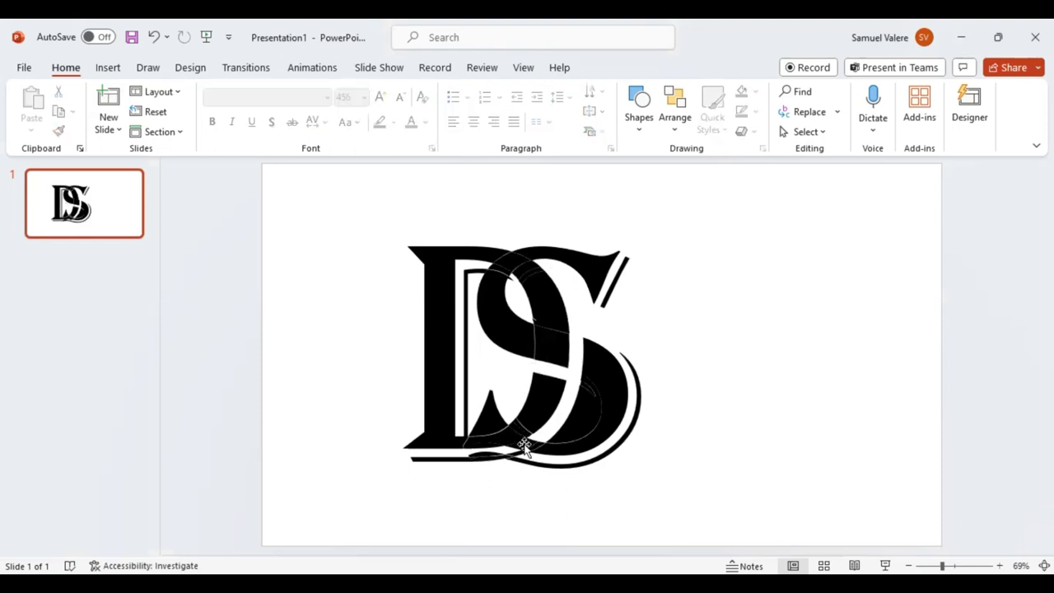
{"action": "left_click", "coordinate": [524, 445]}
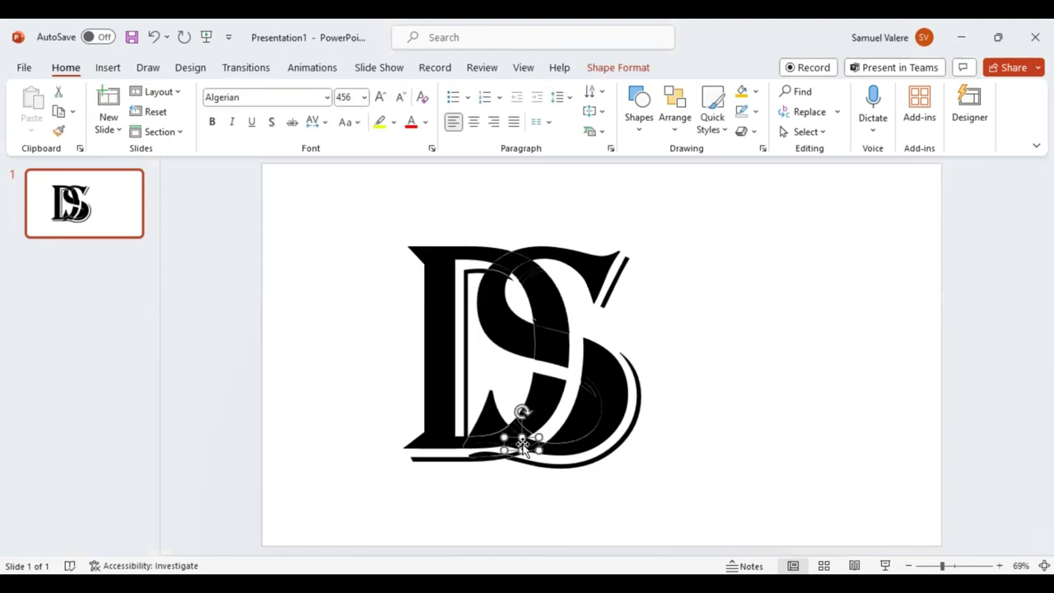
{"action": "key", "text": "Delete"}
{"action": "left_click", "coordinate": [533, 448]}
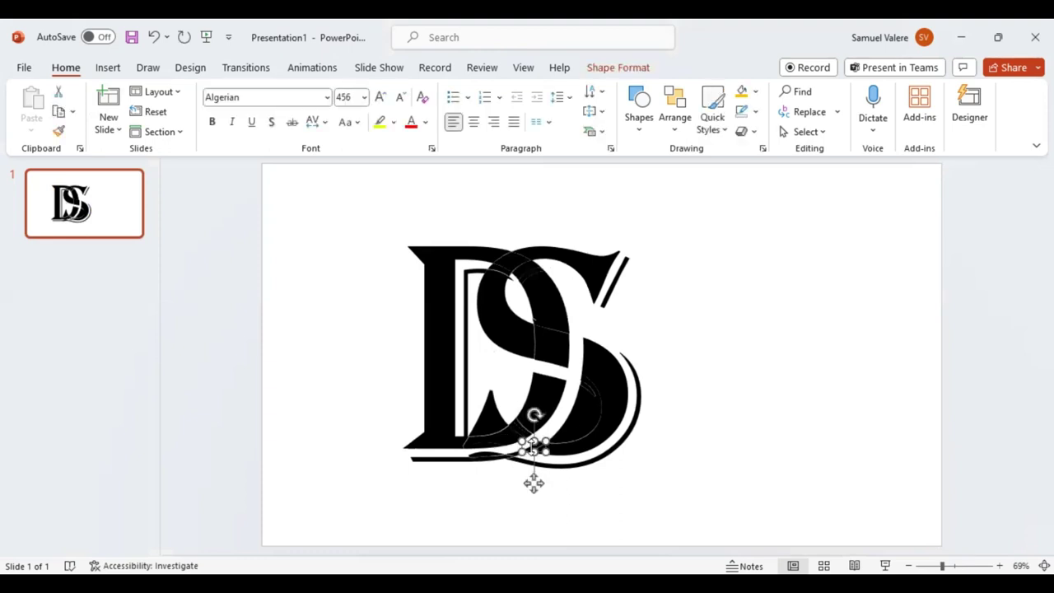
{"action": "key", "text": "Delete"}
{"action": "left_click", "coordinate": [453, 461]}
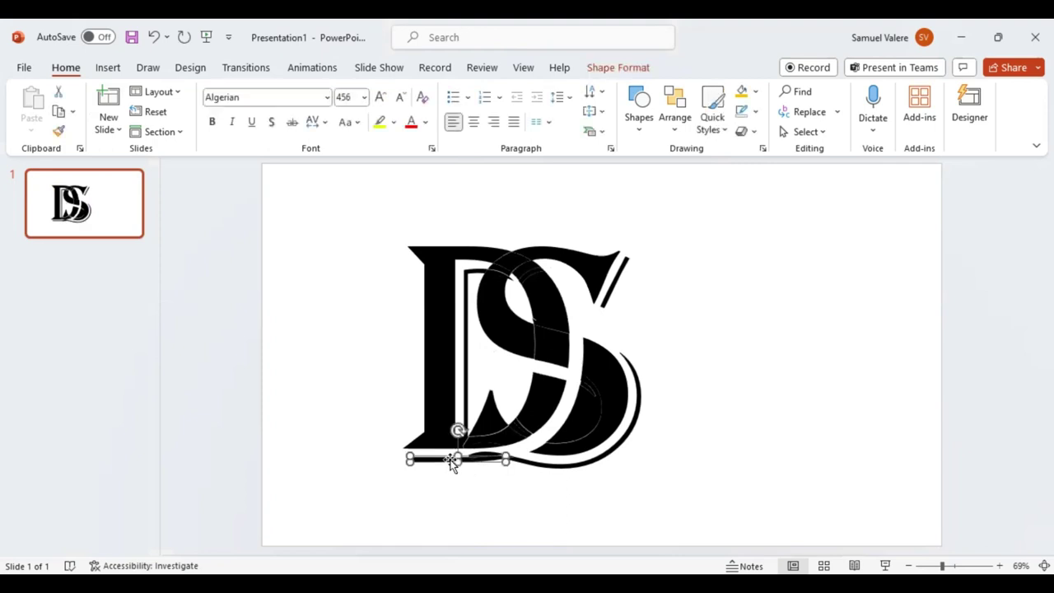
{"action": "key", "text": "Delete"}
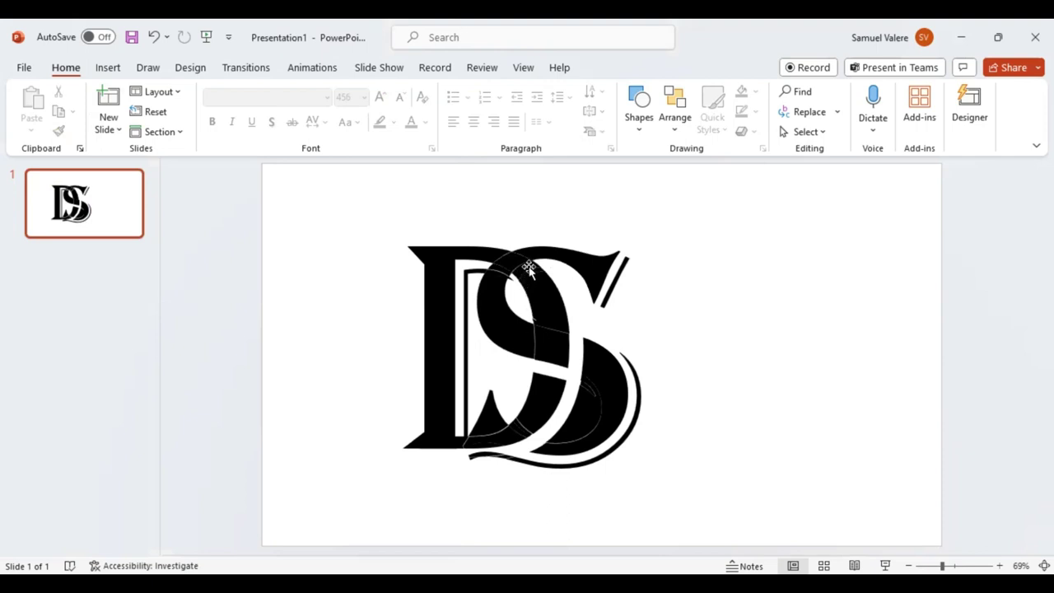
{"action": "left_click", "coordinate": [497, 271]}
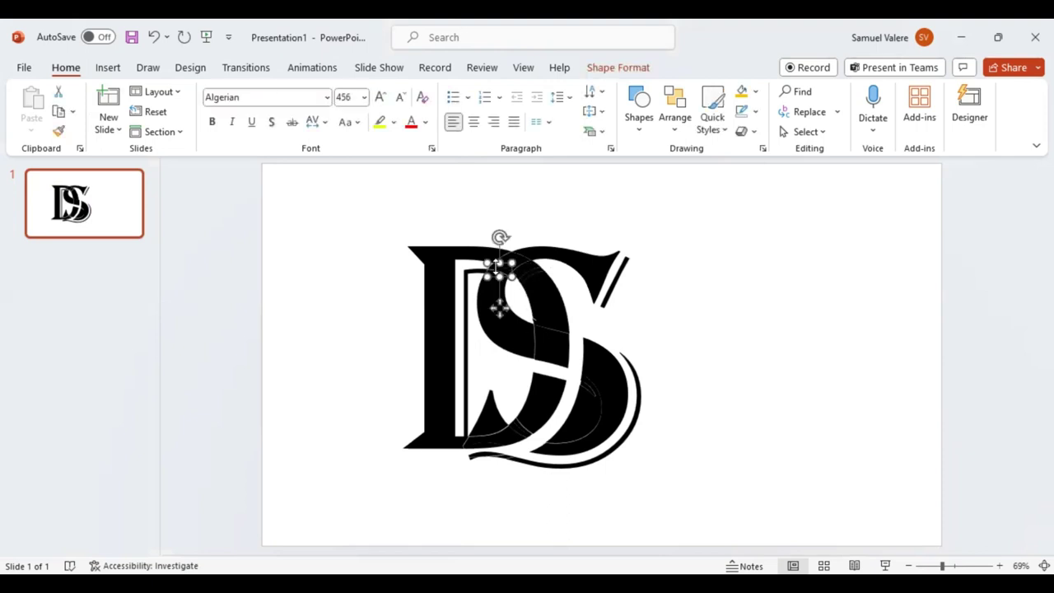
{"action": "key", "text": "Escape"}
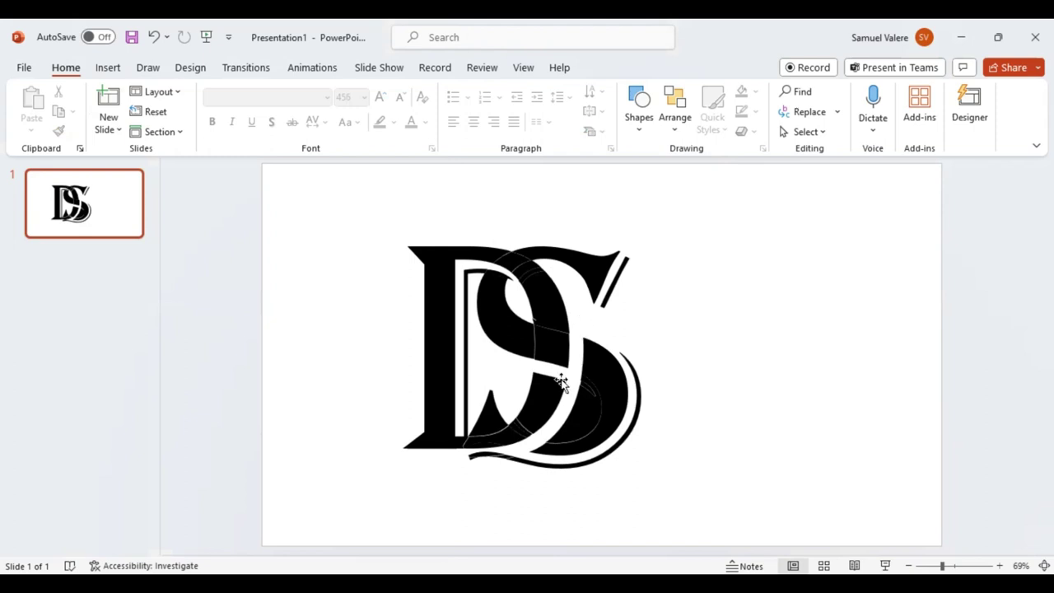
{"action": "left_click", "coordinate": [589, 264]}
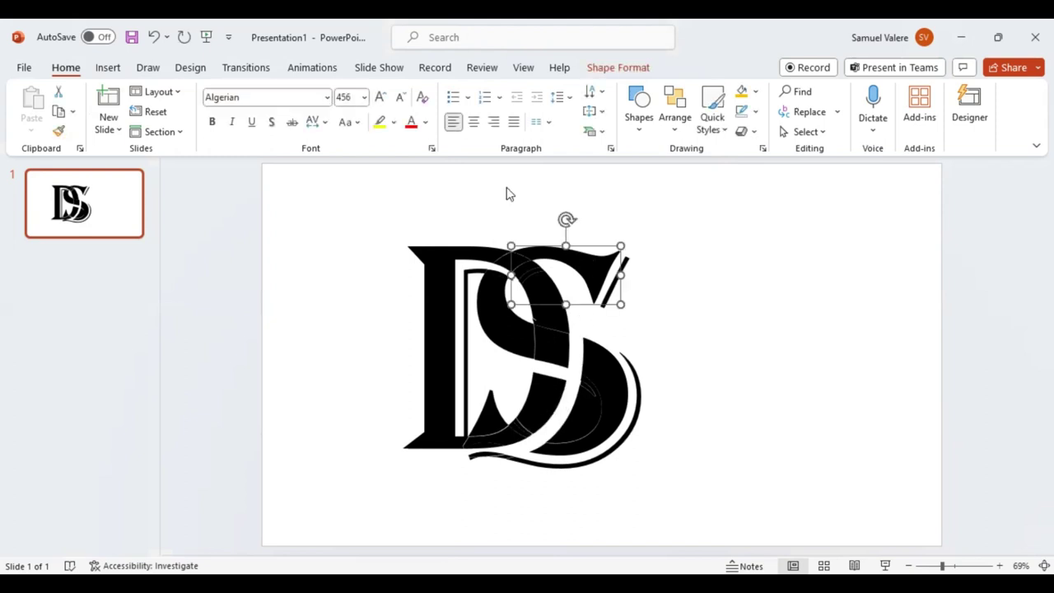
- Fill the S's upper serif, upper stroke and lower curve red
{"action": "left_click", "coordinate": [623, 69]}
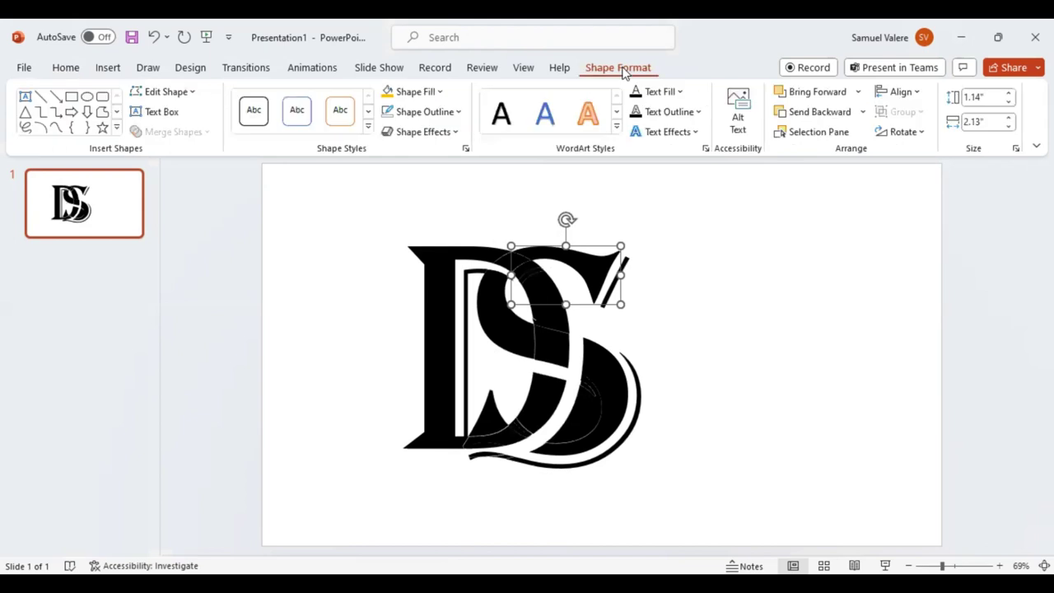
{"action": "left_click", "coordinate": [440, 91]}
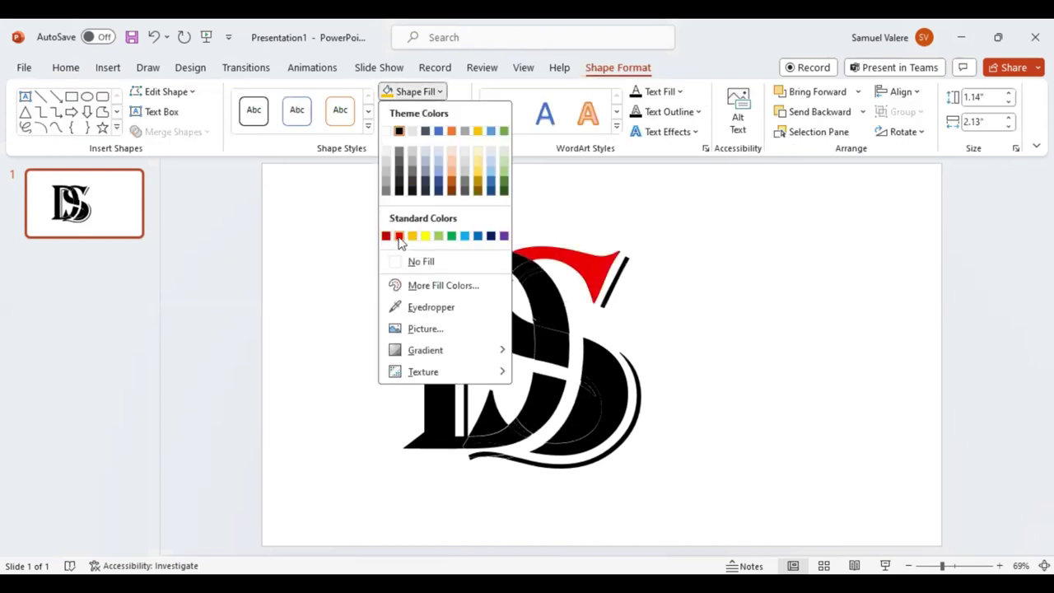
{"action": "left_click", "coordinate": [398, 236]}
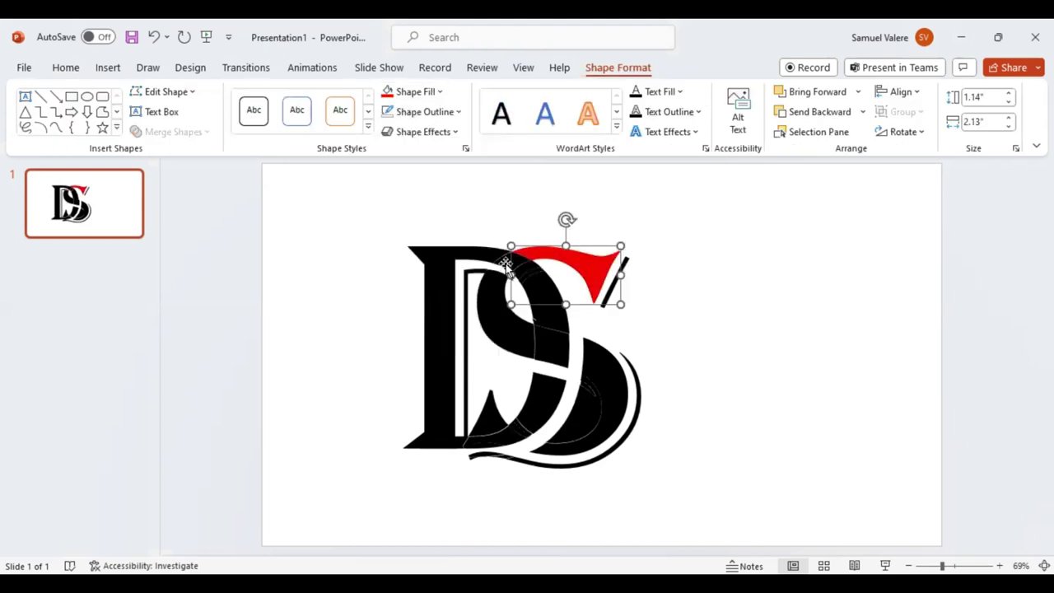
{"action": "left_click", "coordinate": [498, 294]}
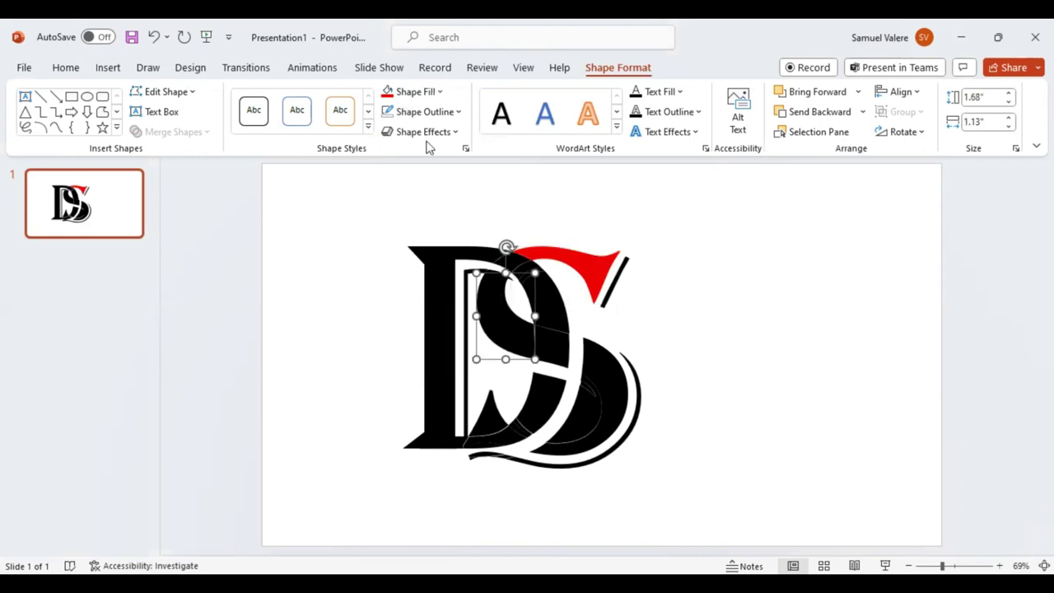
{"action": "left_click", "coordinate": [387, 93]}
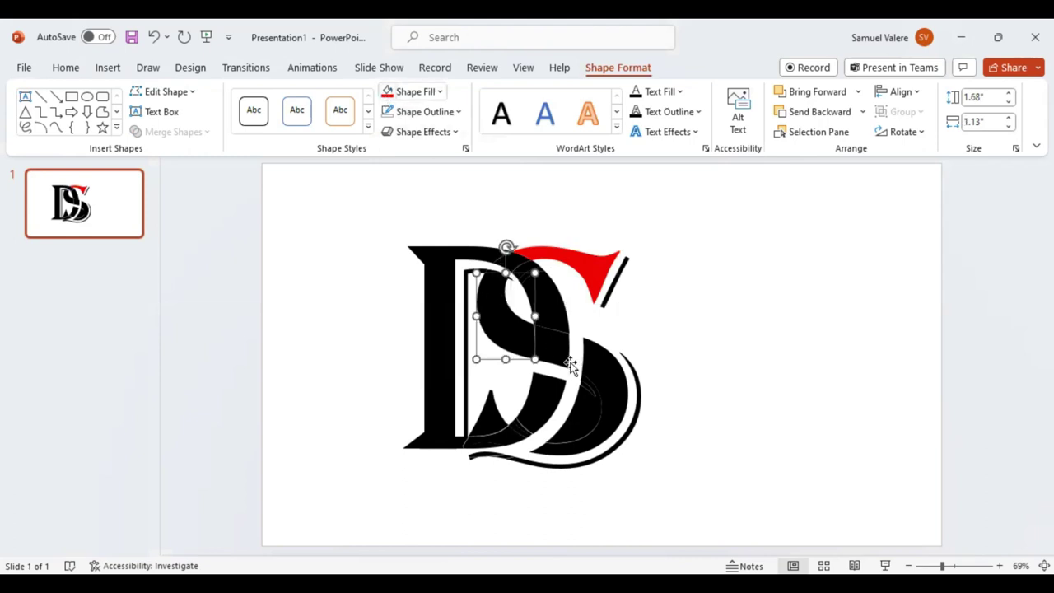
{"action": "left_click", "coordinate": [596, 367]}
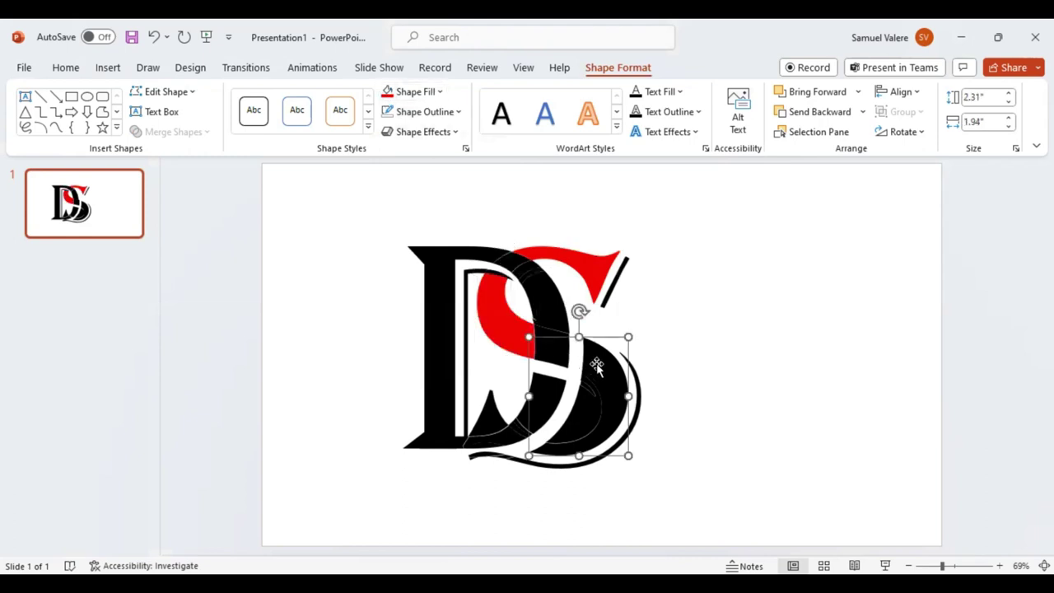
{"action": "left_click", "coordinate": [389, 96]}
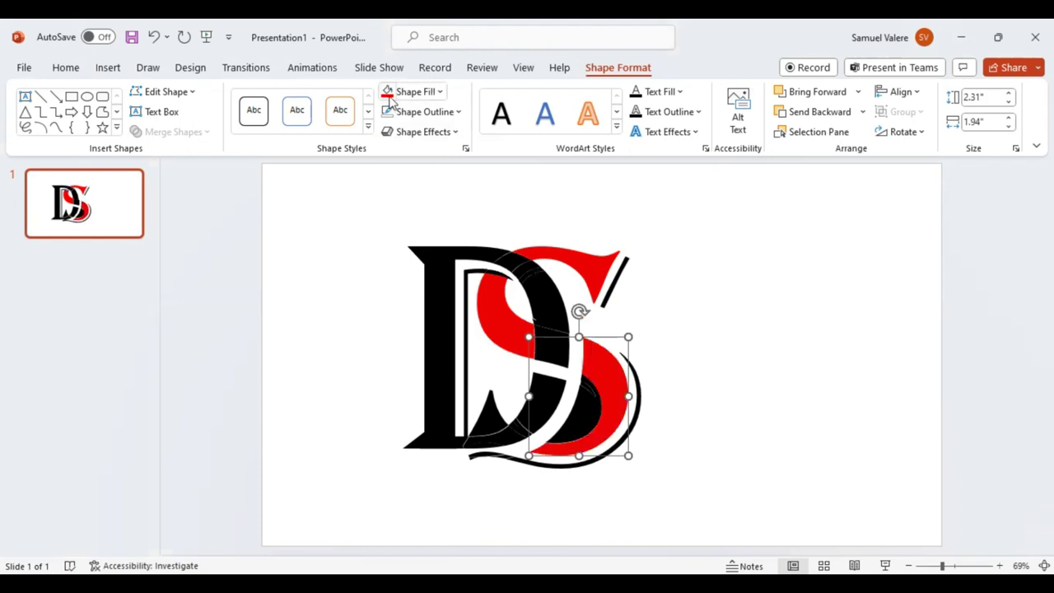
- Delete two stray black pieces inside the S
{"action": "left_click", "coordinate": [575, 415]}
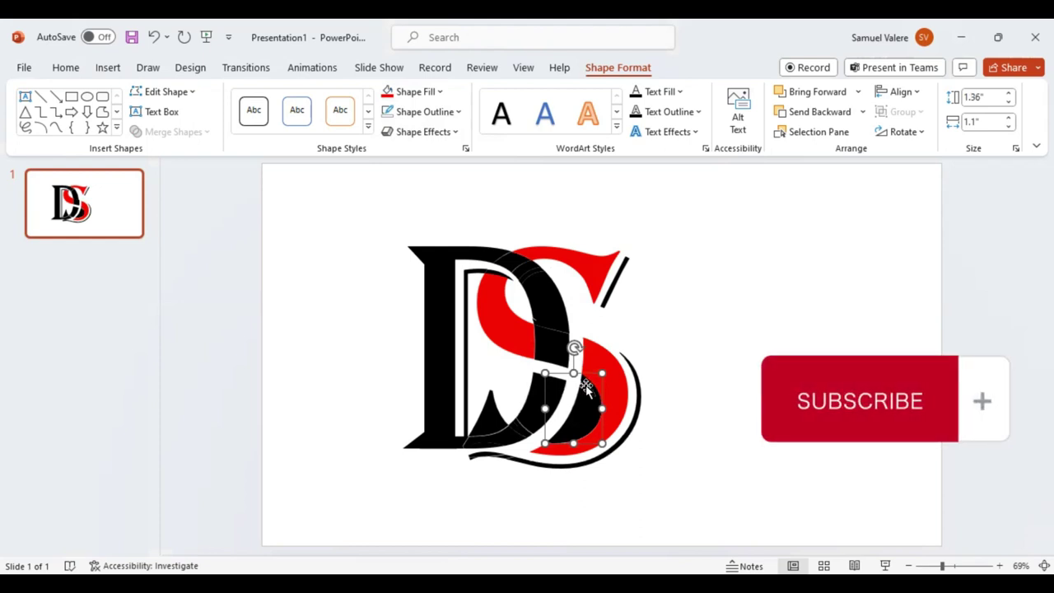
{"action": "key", "text": "Delete"}
{"action": "left_click", "coordinate": [587, 390]}
{"action": "key", "text": "Delete"}
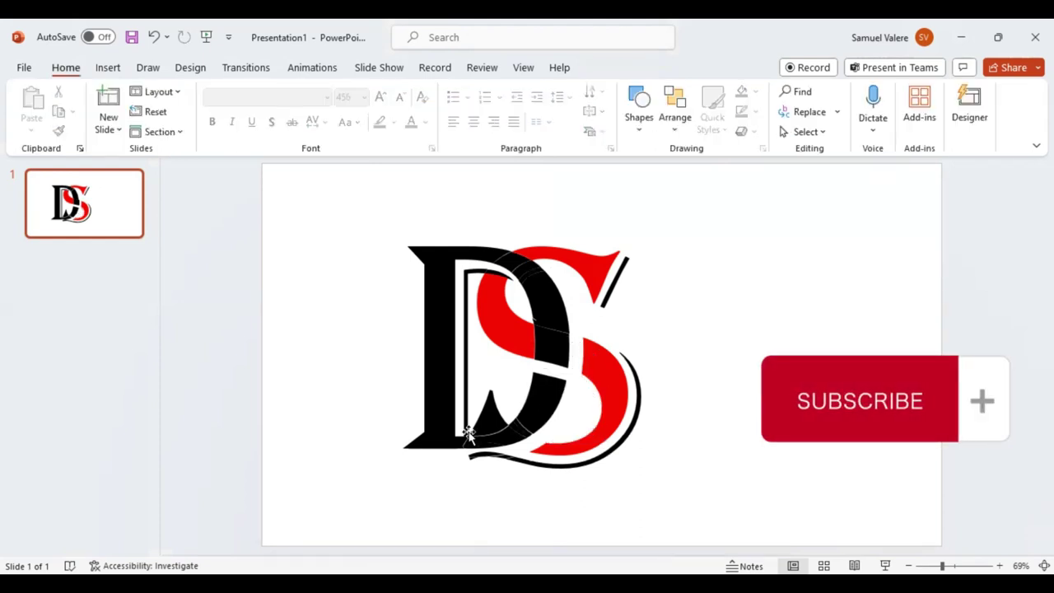
- Fill the small piece inside the D red, and the top-right slash and swoosh under the S gold
{"action": "left_click", "coordinate": [481, 404]}
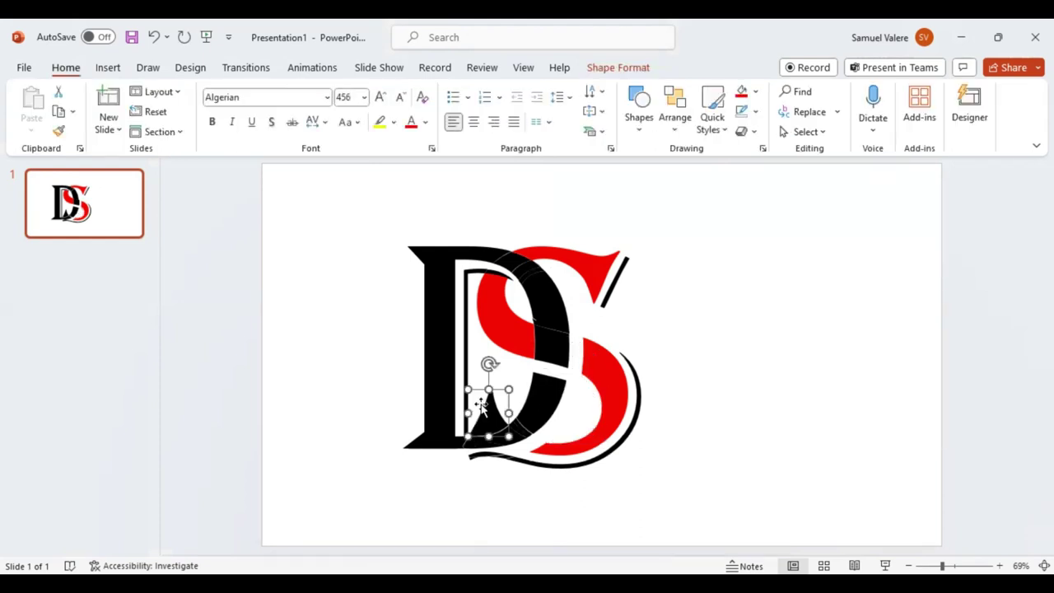
{"action": "left_click", "coordinate": [624, 73]}
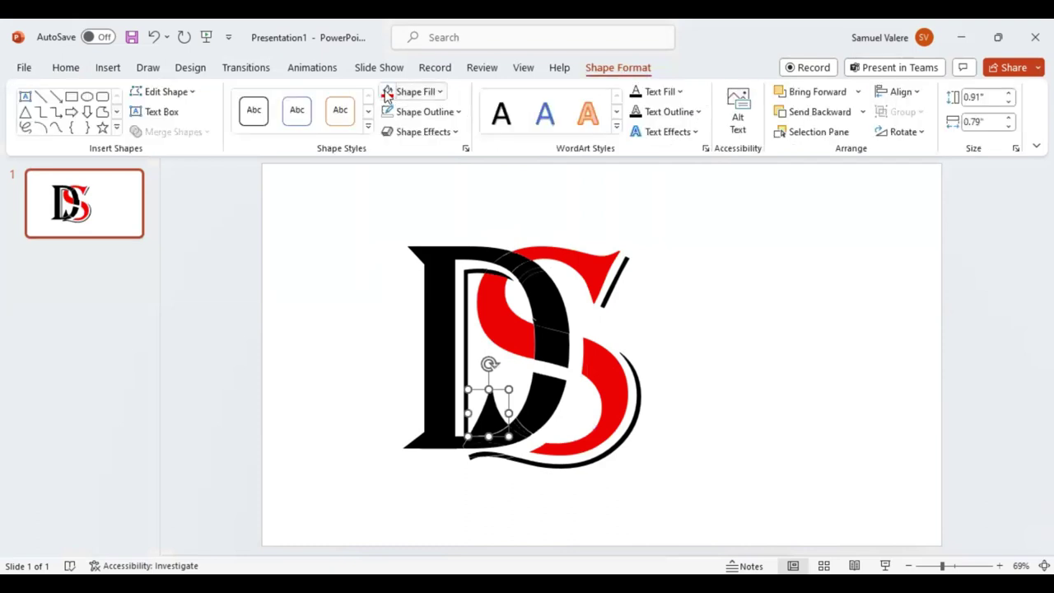
{"action": "left_click", "coordinate": [387, 95]}
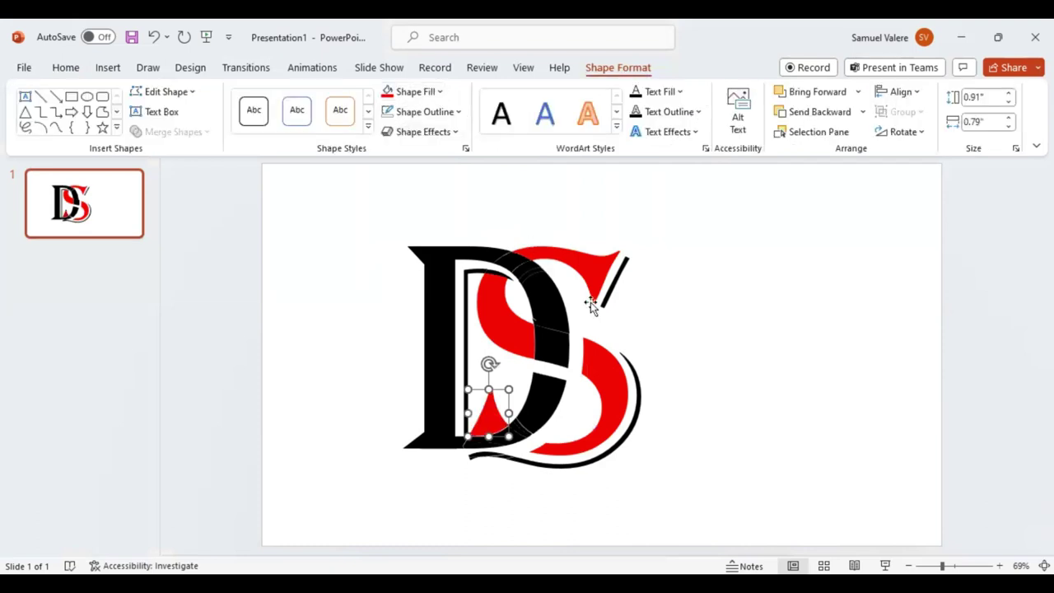
{"action": "left_click", "coordinate": [616, 280]}
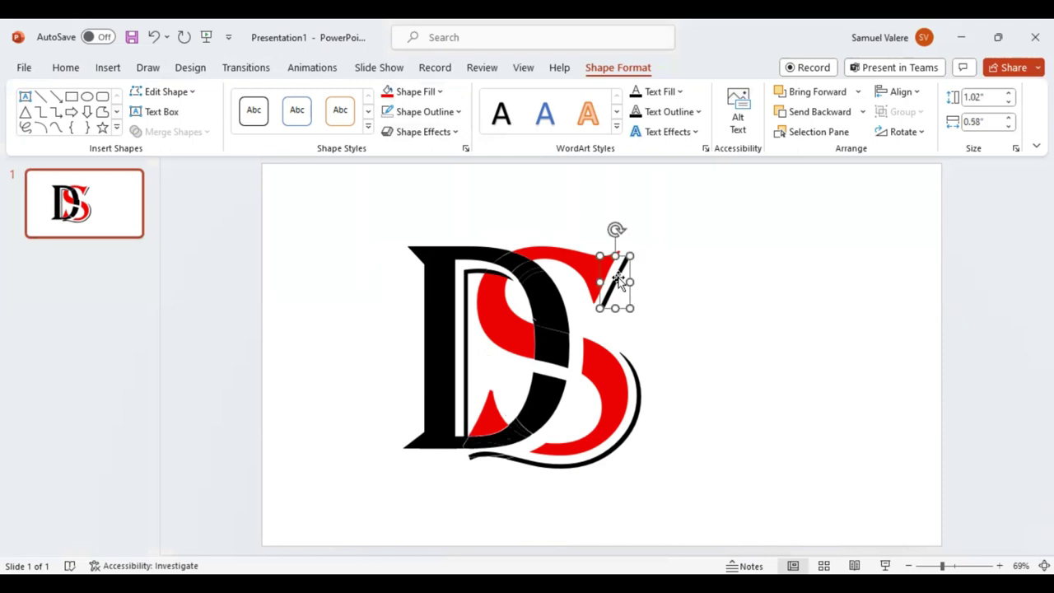
{"action": "left_click", "coordinate": [439, 91]}
{"action": "left_click", "coordinate": [478, 130]}
{"action": "left_click", "coordinate": [637, 395]}
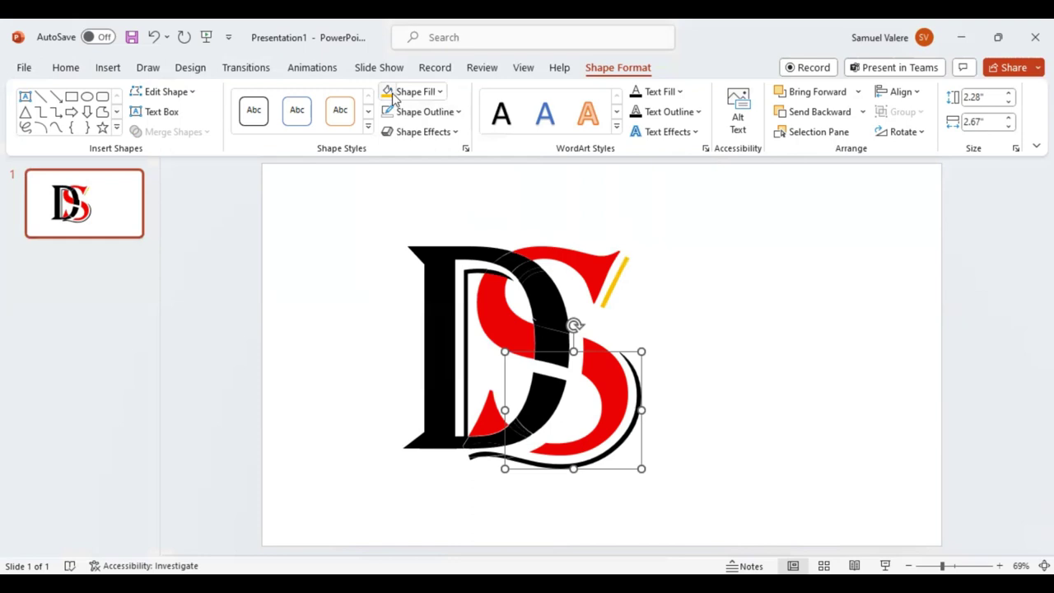
{"action": "left_click", "coordinate": [394, 94]}
- Shrink the small gold piece at the D's base and shift it left
{"action": "left_click", "coordinate": [488, 454]}
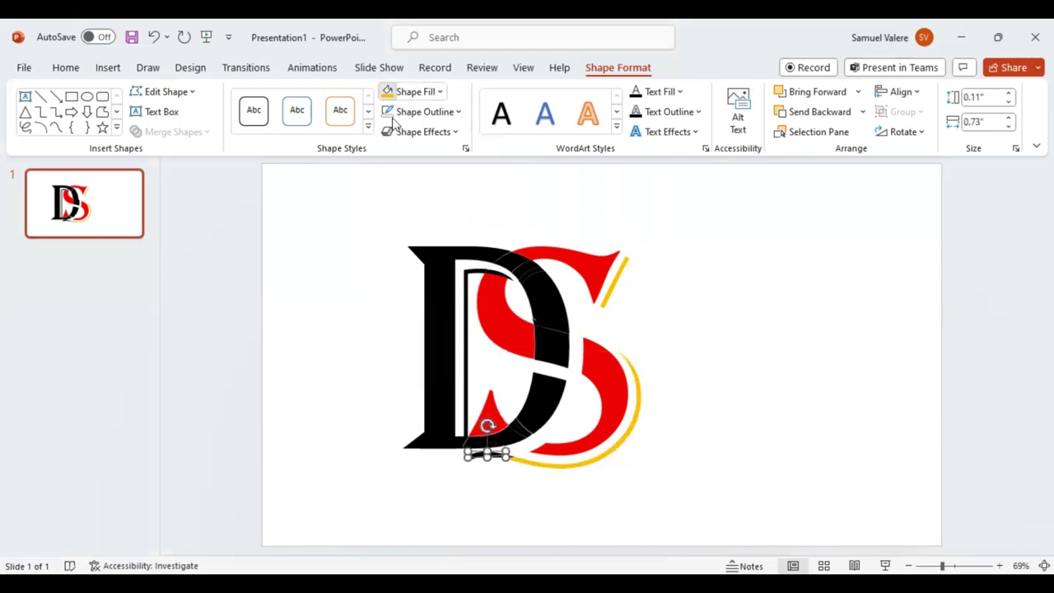
{"action": "left_click", "coordinate": [516, 460]}
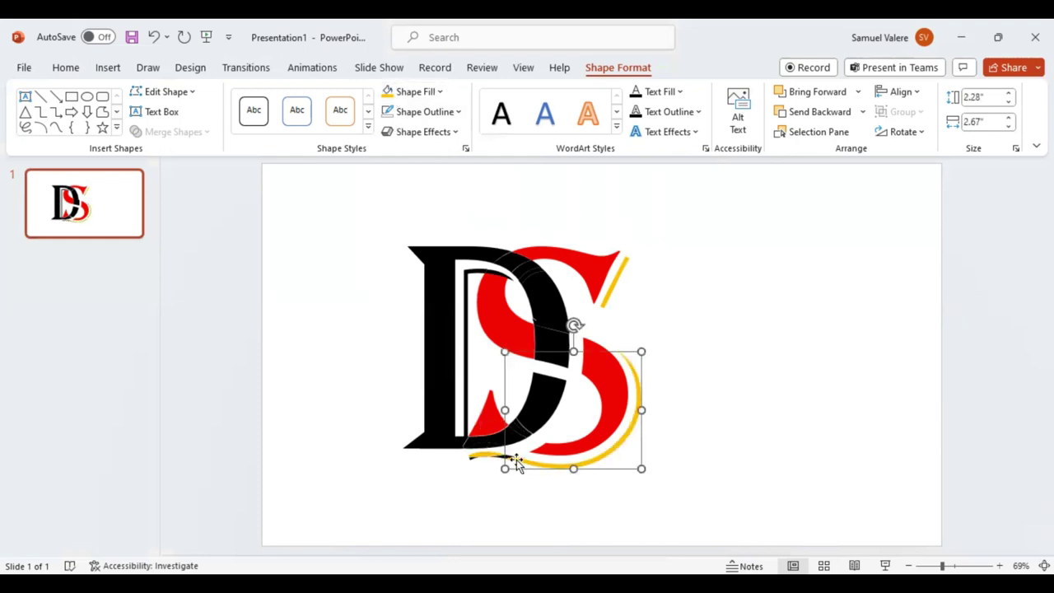
{"action": "left_click", "coordinate": [500, 453]}
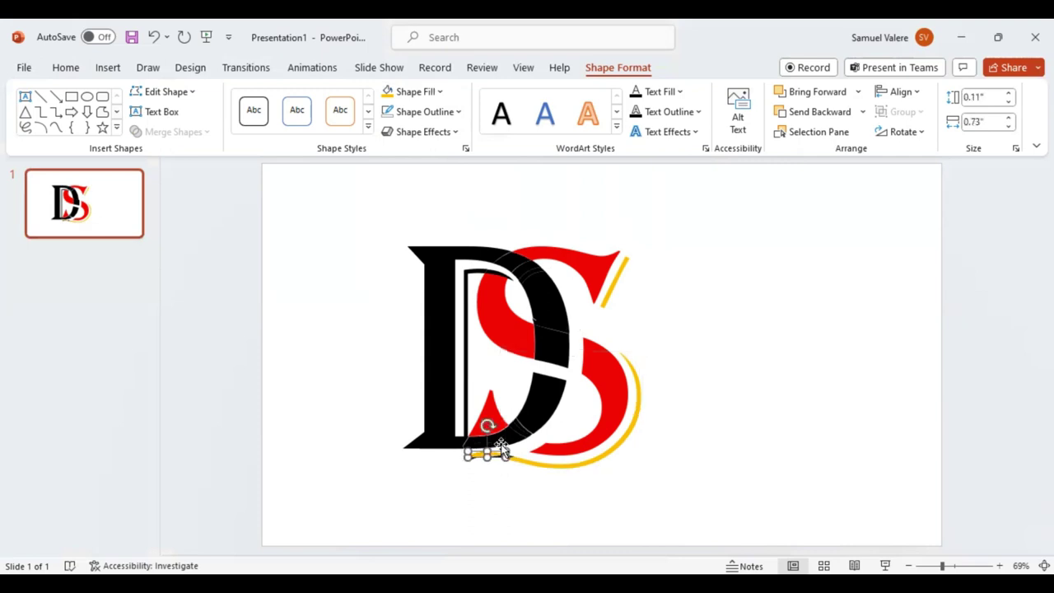
{"action": "key", "text": "ctrl+z"}
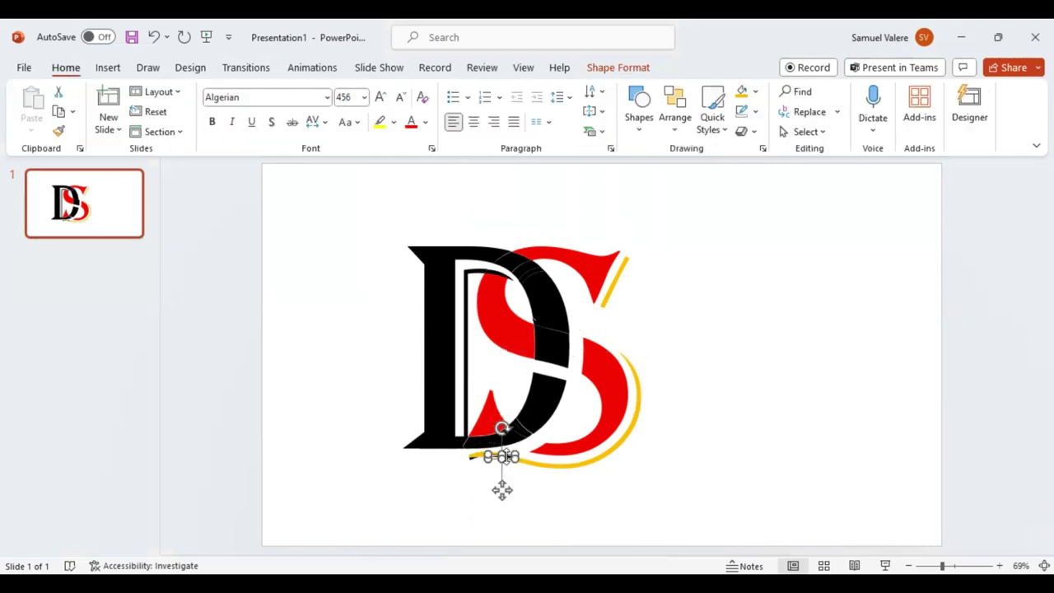
{"action": "left_click", "coordinate": [605, 69]}
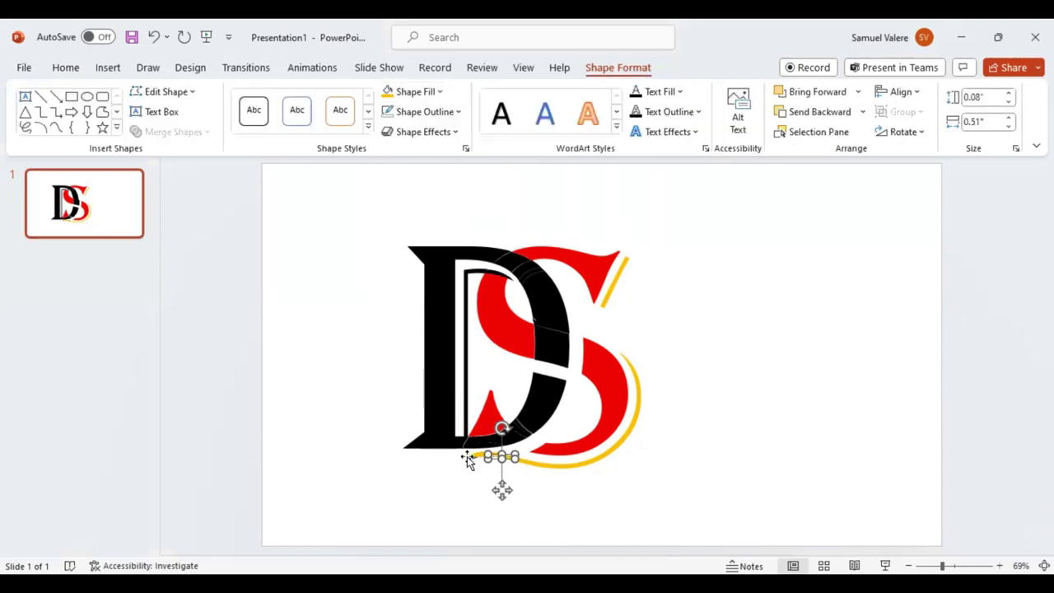
{"action": "left_click_drag", "start_coordinate": [471, 458], "coordinate": [468, 459]}
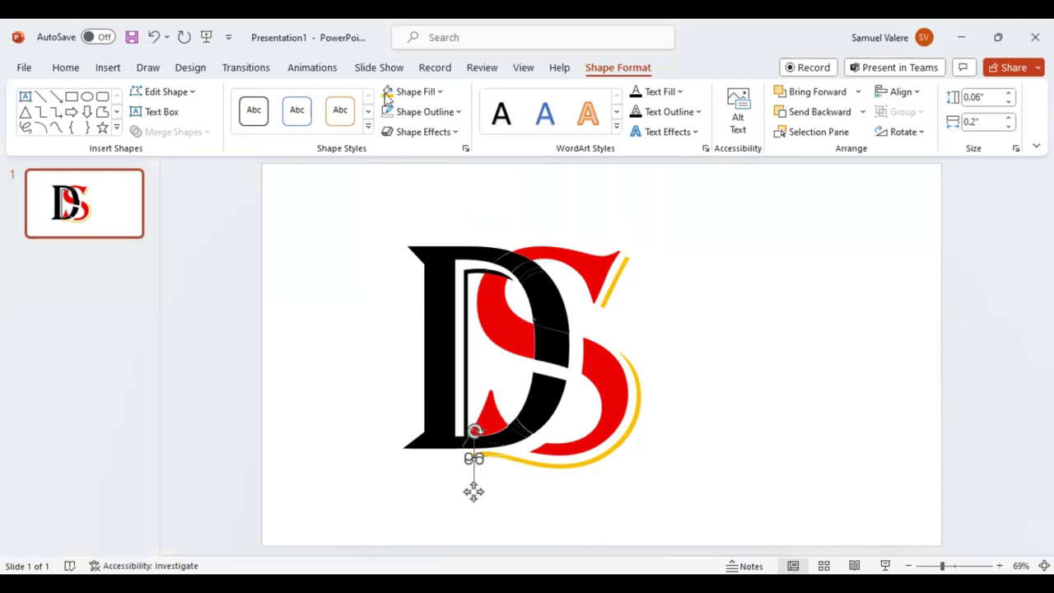
{"action": "left_click", "coordinate": [659, 323]}
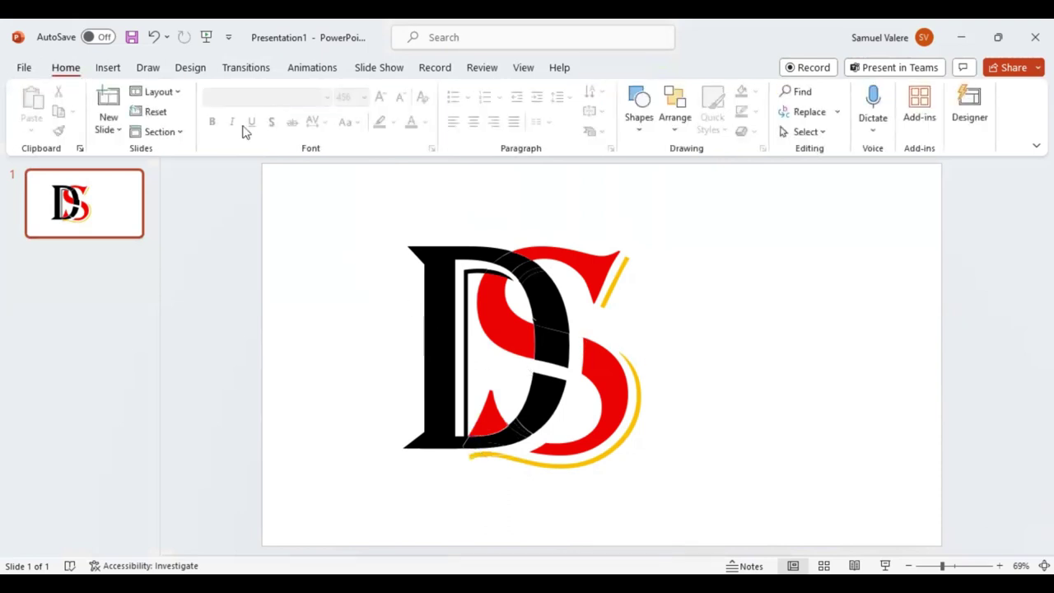
- Draw a tiny rectangle at the base of the D's inner stem and enlarge it to cover the gap
{"action": "left_click", "coordinate": [108, 69]}
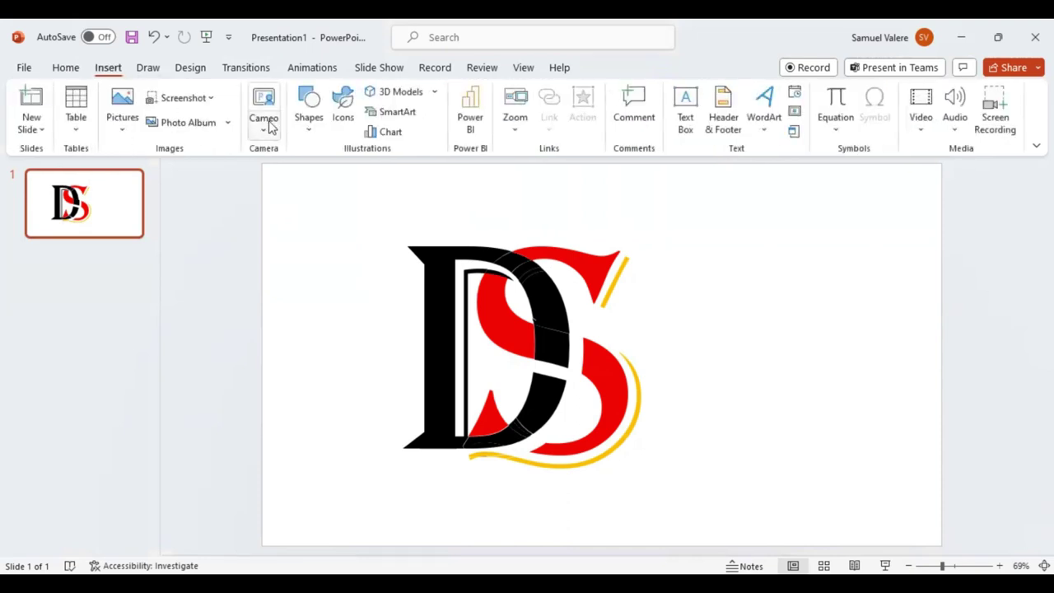
{"action": "left_click", "coordinate": [308, 132]}
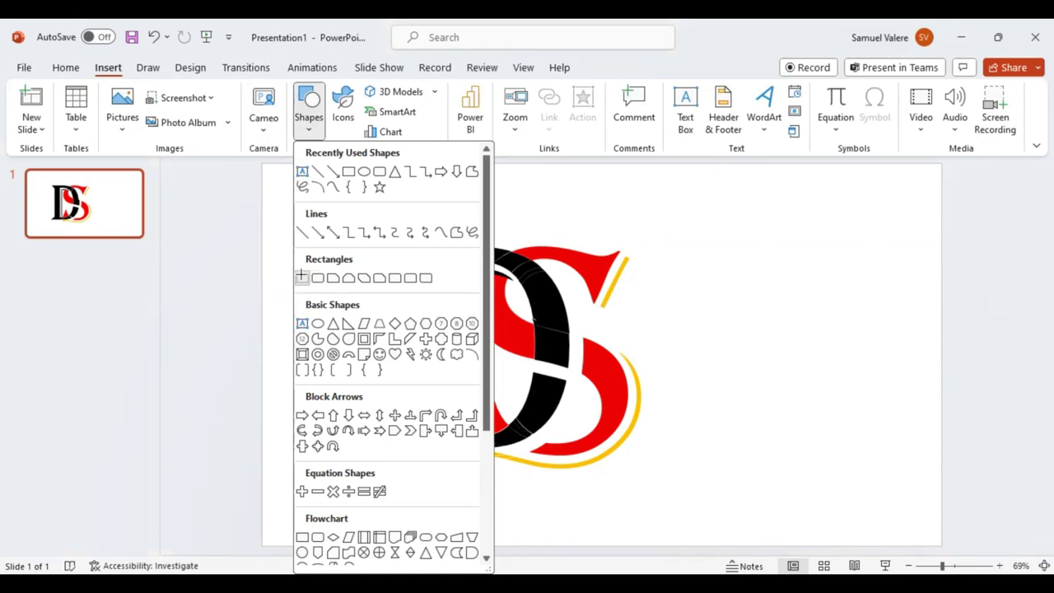
{"action": "left_click", "coordinate": [302, 279]}
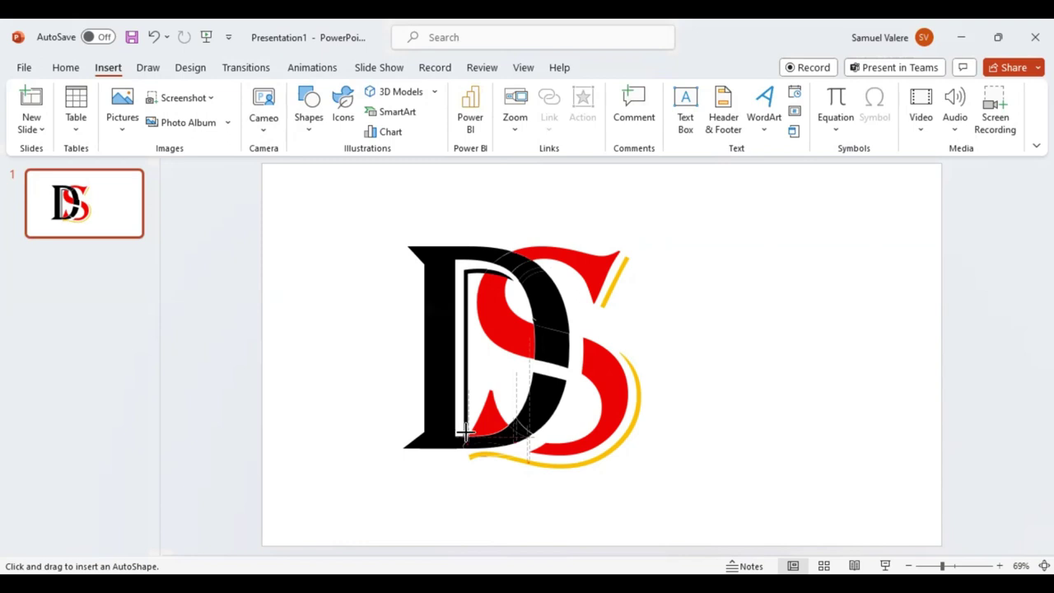
{"action": "left_click_drag", "start_coordinate": [466, 430], "coordinate": [468, 433]}
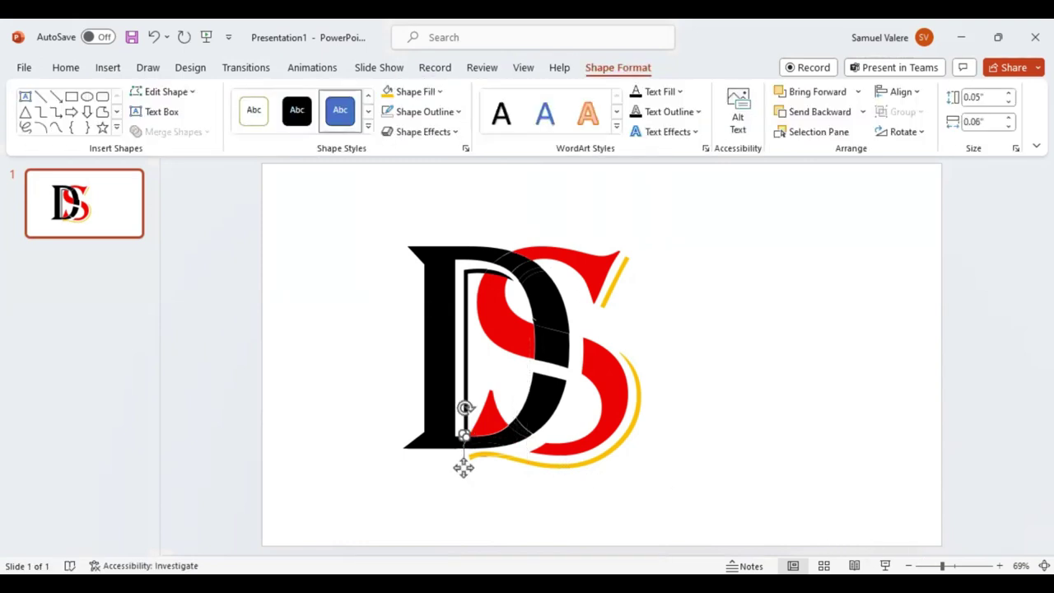
{"action": "left_click", "coordinate": [953, 558]}
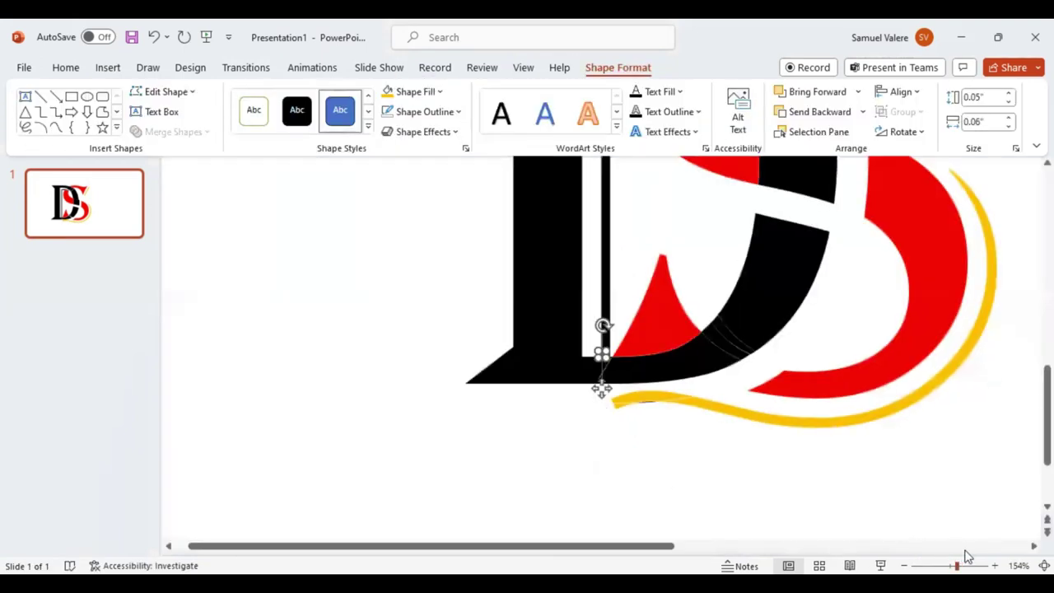
{"action": "left_click", "coordinate": [965, 559]}
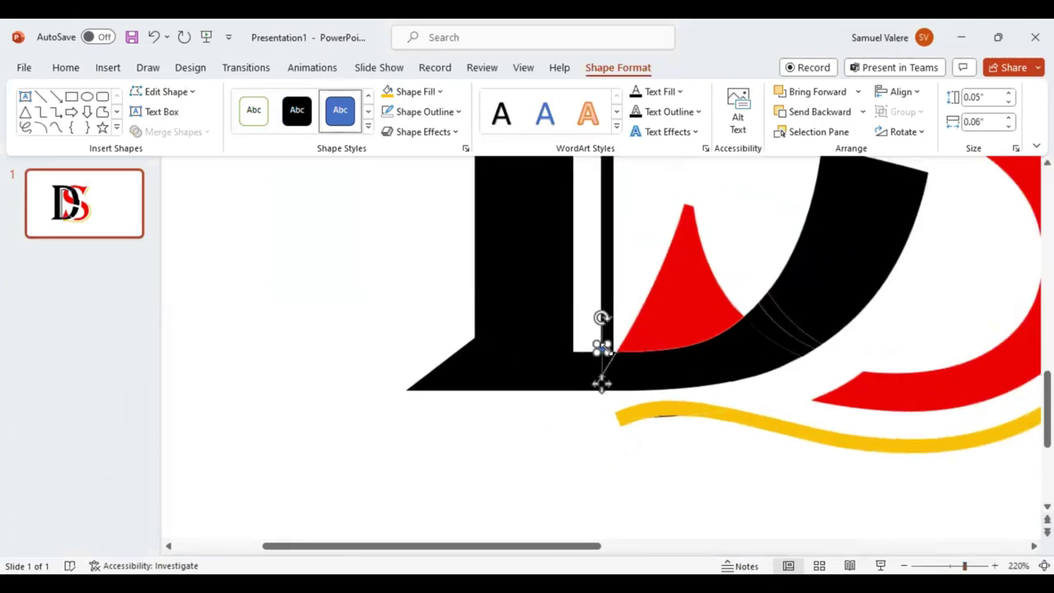
{"action": "left_click_drag", "start_coordinate": [607, 349], "coordinate": [617, 349]}
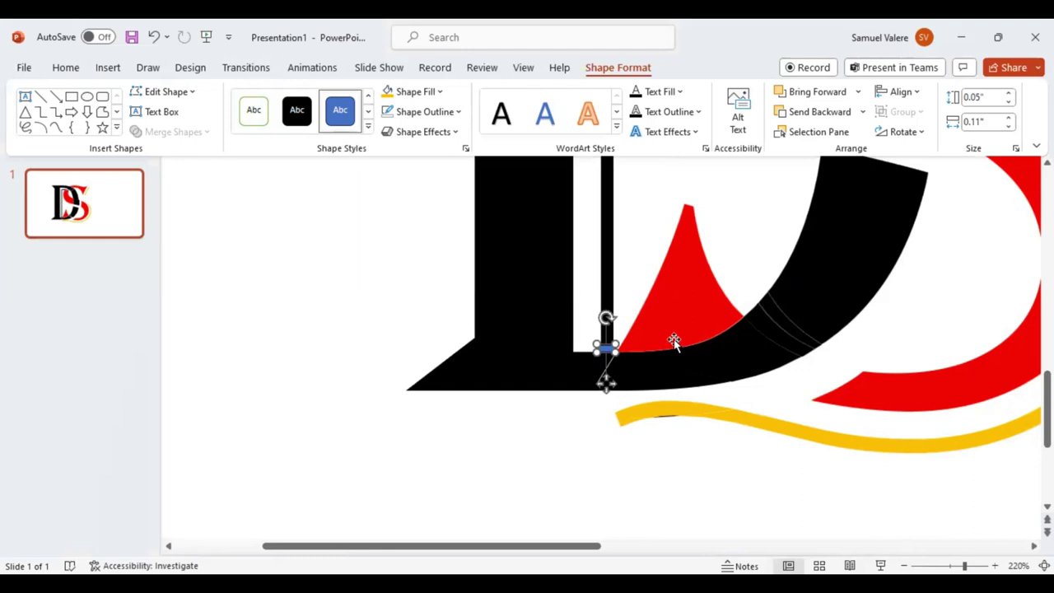
- Give the rectangle no outline and select it together with the black D
{"action": "left_click", "coordinate": [676, 373]}
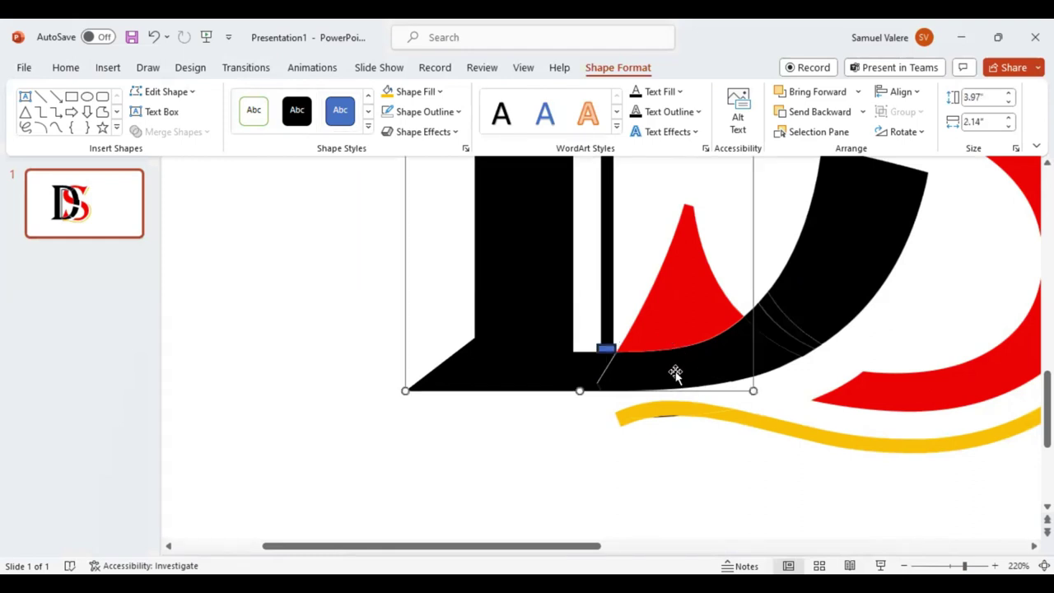
{"action": "left_click", "coordinate": [607, 349]}
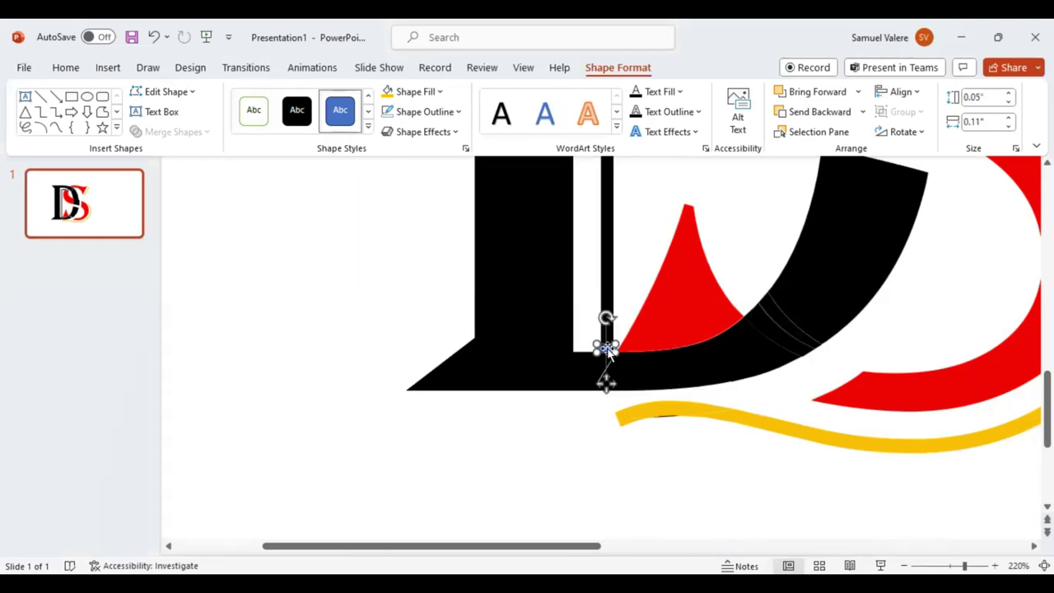
{"action": "left_click", "coordinate": [459, 112]}
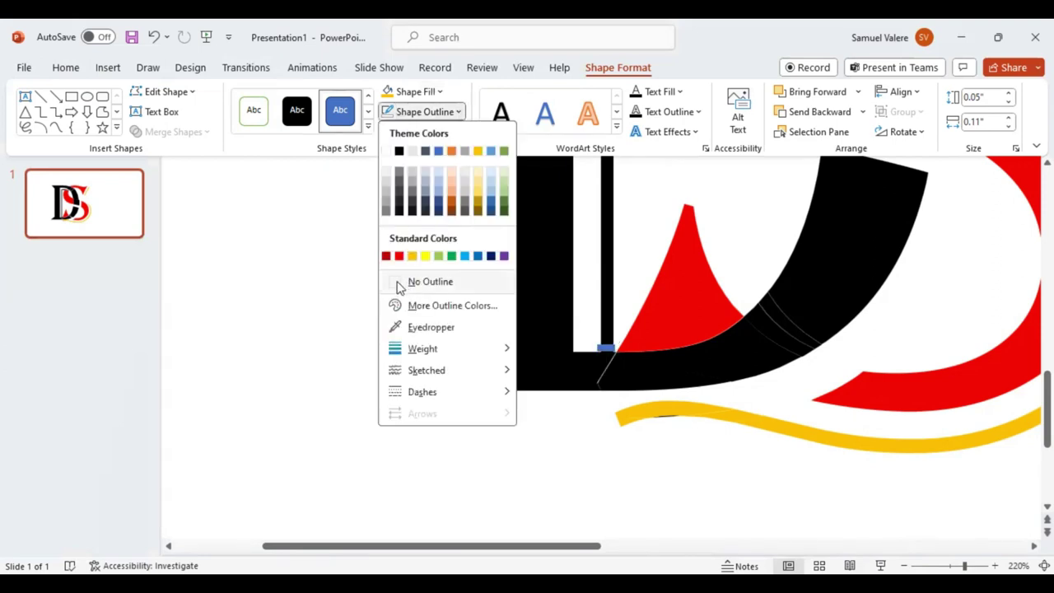
{"action": "left_click", "coordinate": [544, 304]}
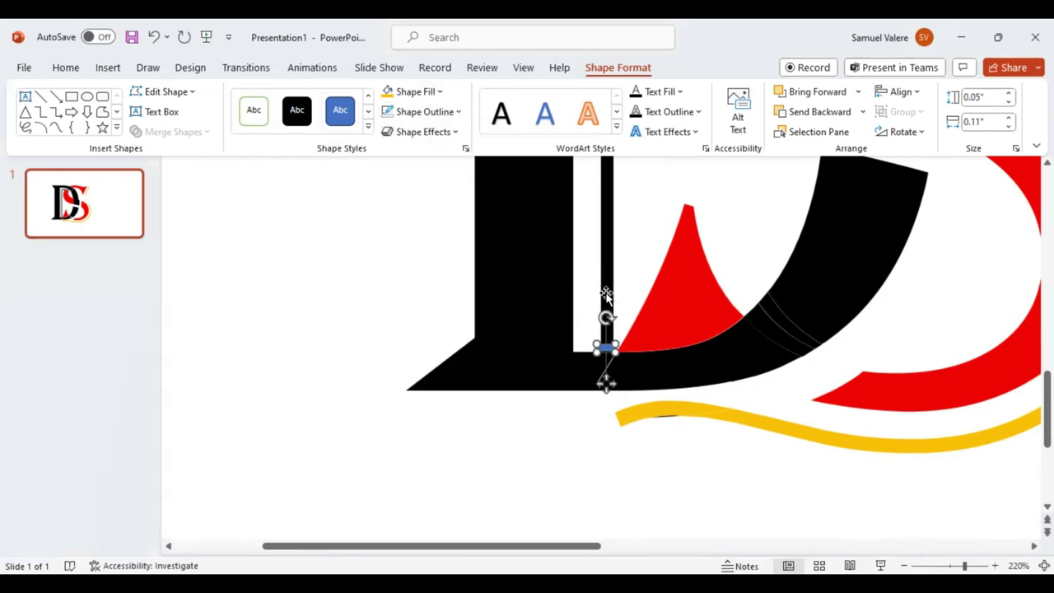
{"action": "left_click", "coordinate": [734, 367]}
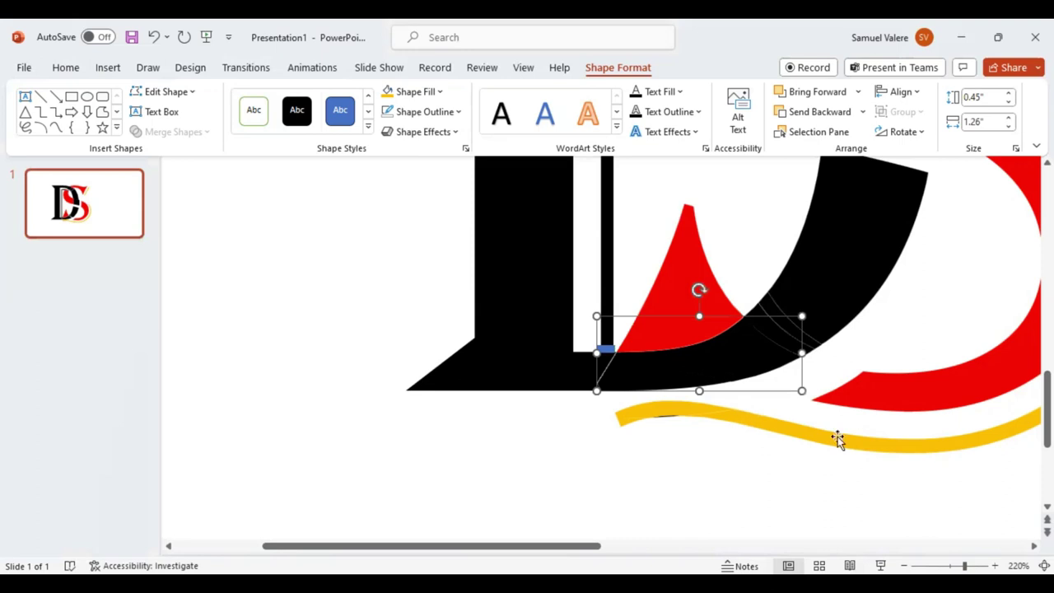
{"action": "left_click", "coordinate": [606, 351]}
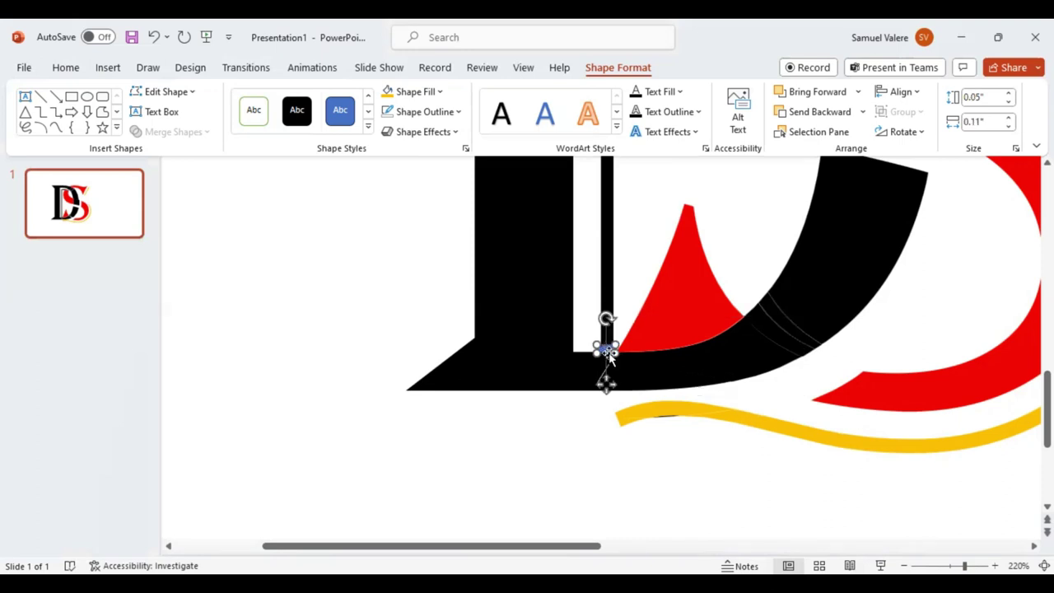
{"action": "left_click", "coordinate": [606, 275]}
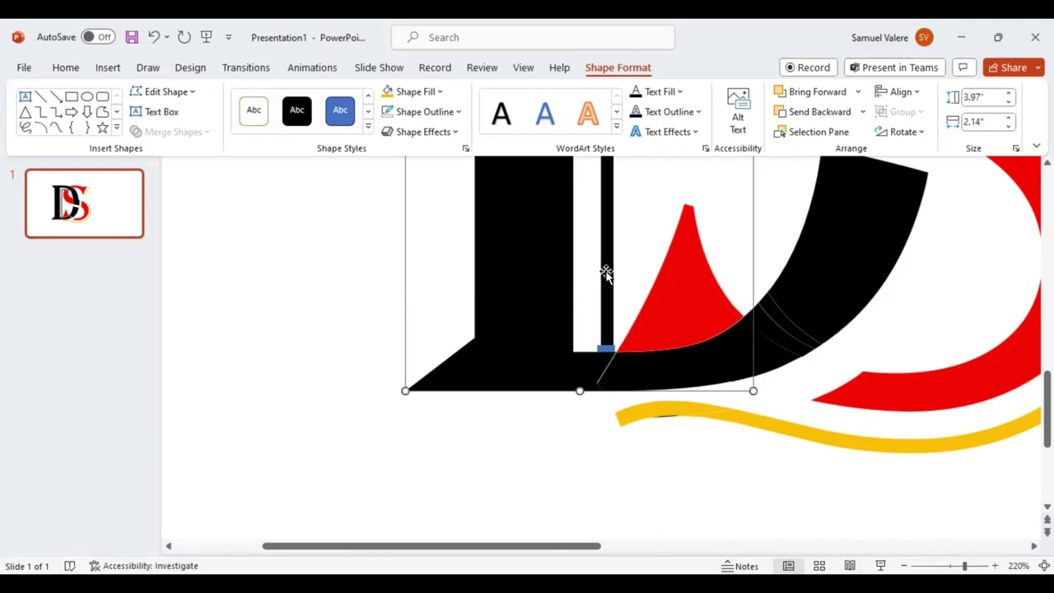
{"action": "left_click", "coordinate": [607, 350], "text": "shift"}
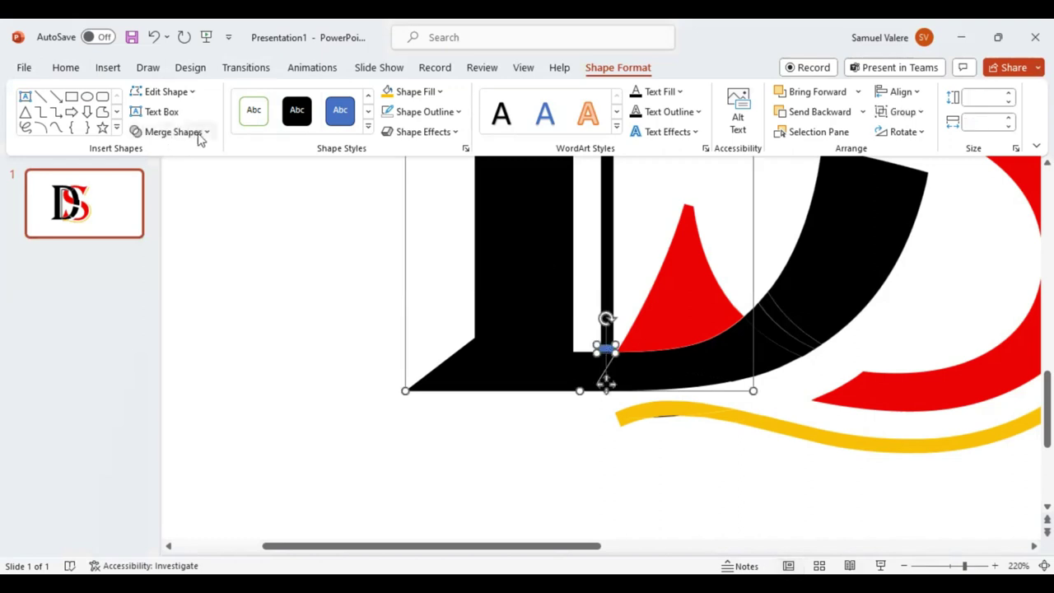
- Fragment the black D with the rectangle and inspect the new sliver at its base
{"action": "left_click", "coordinate": [202, 134]}
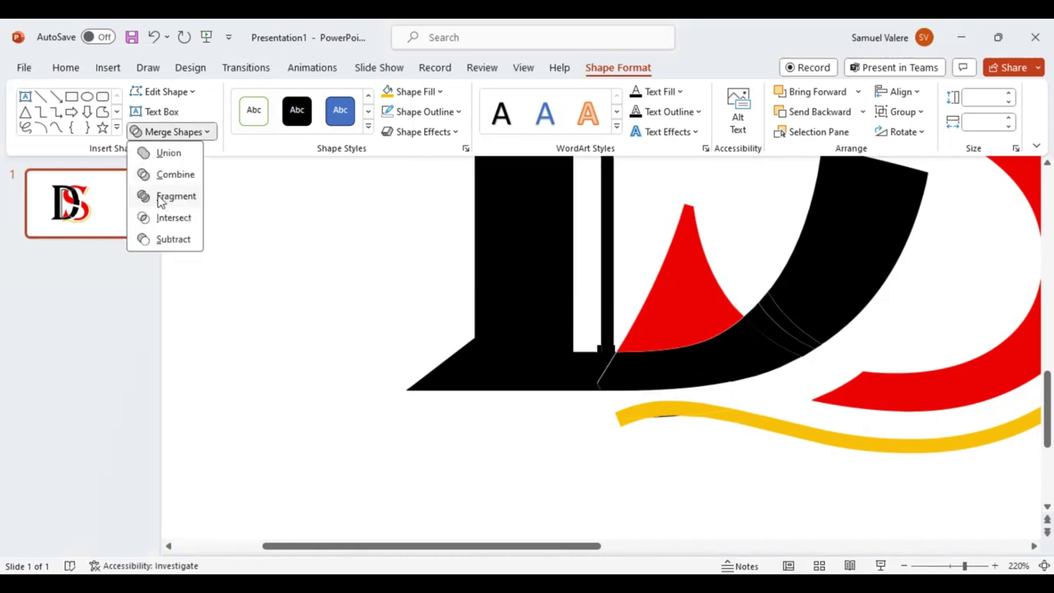
{"action": "left_click", "coordinate": [569, 401]}
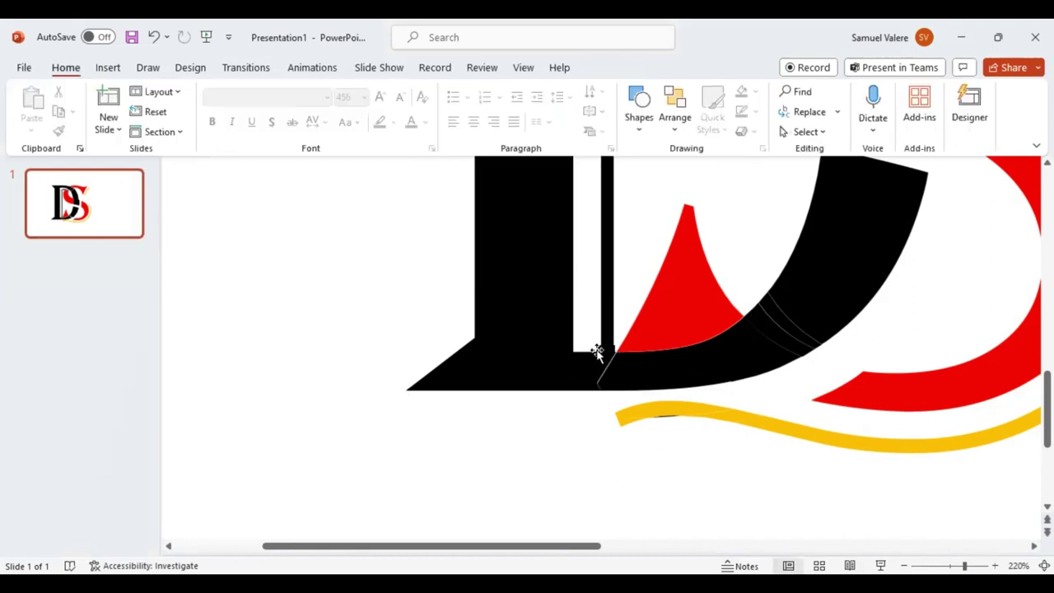
{"action": "left_click", "coordinate": [596, 348]}
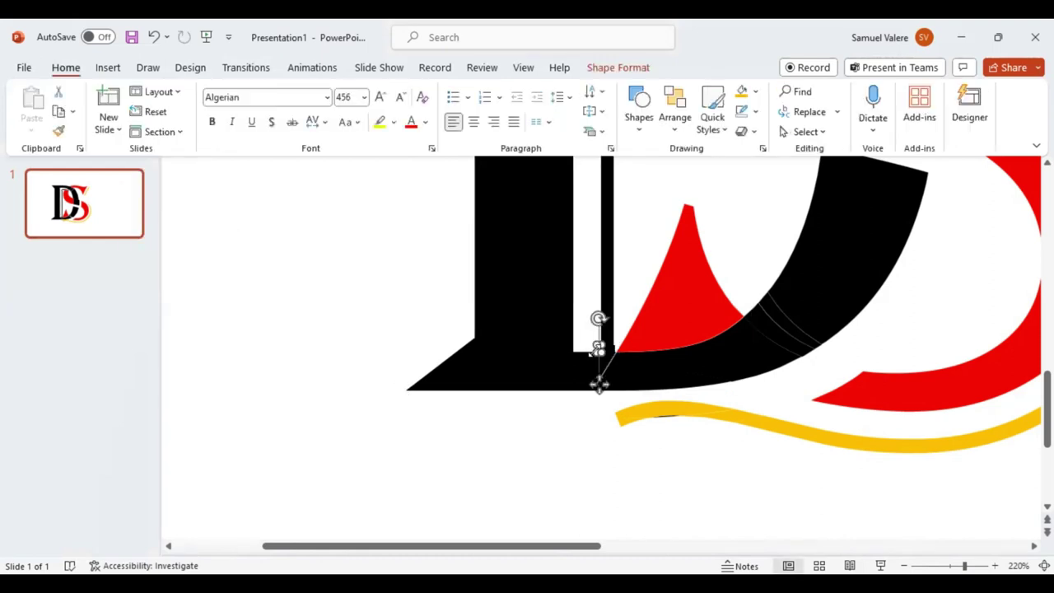
{"action": "left_click", "coordinate": [599, 353]}
{"action": "left_click", "coordinate": [599, 349]}
{"action": "left_click", "coordinate": [606, 349]}
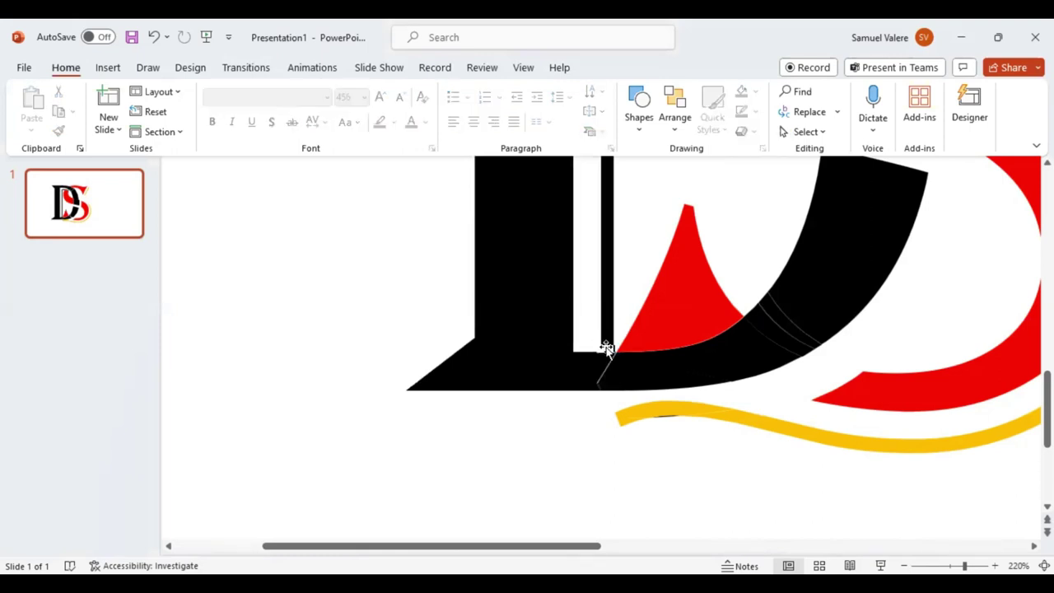
{"action": "left_click", "coordinate": [606, 348]}
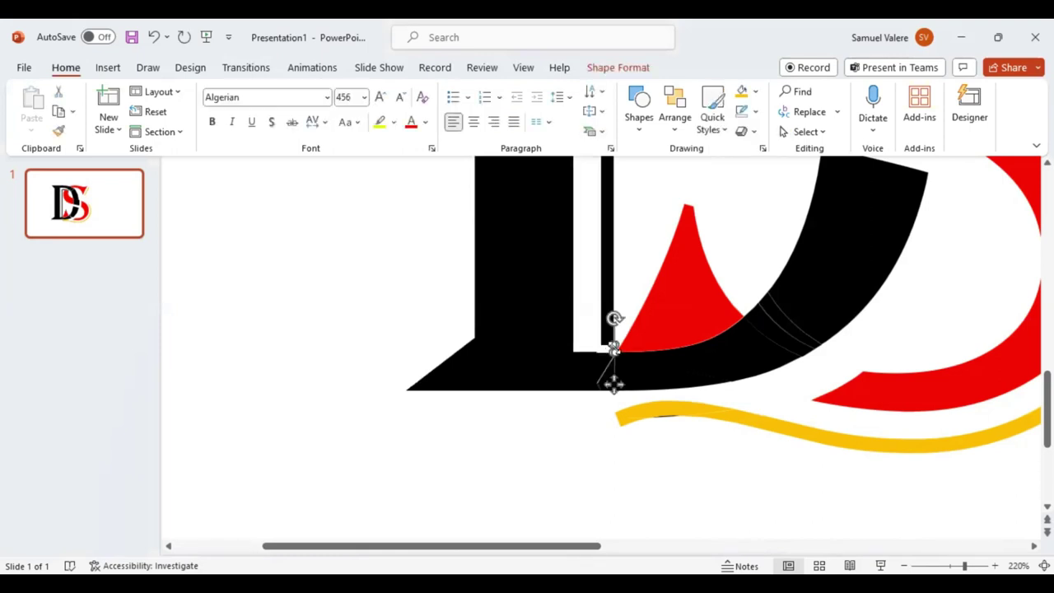
{"action": "left_click", "coordinate": [609, 354]}
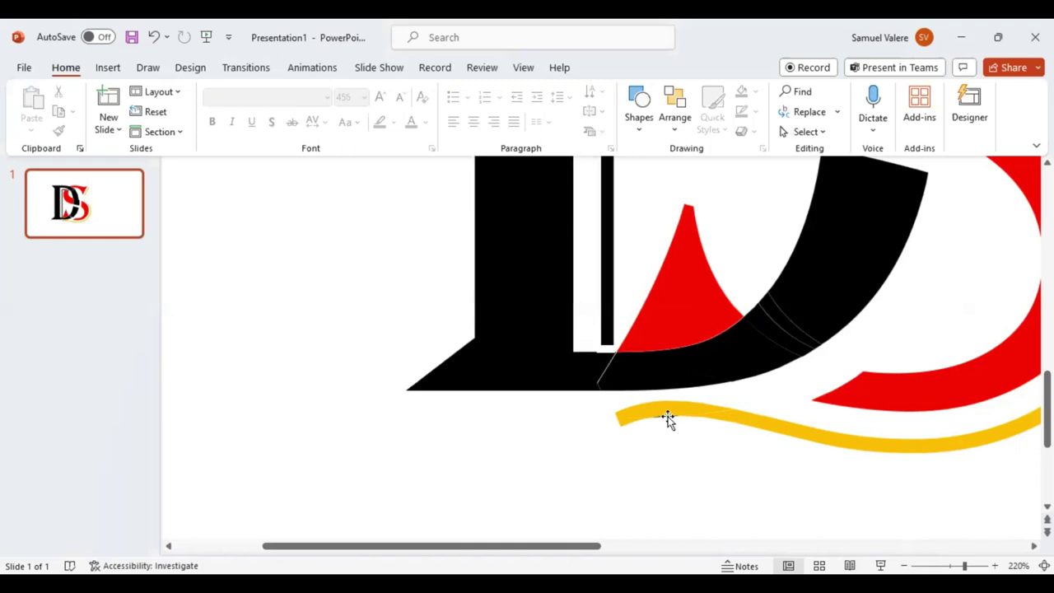
- Check the small piece at the gold wave's left end and zoom out to the whole monogram
{"action": "left_click", "coordinate": [670, 416]}
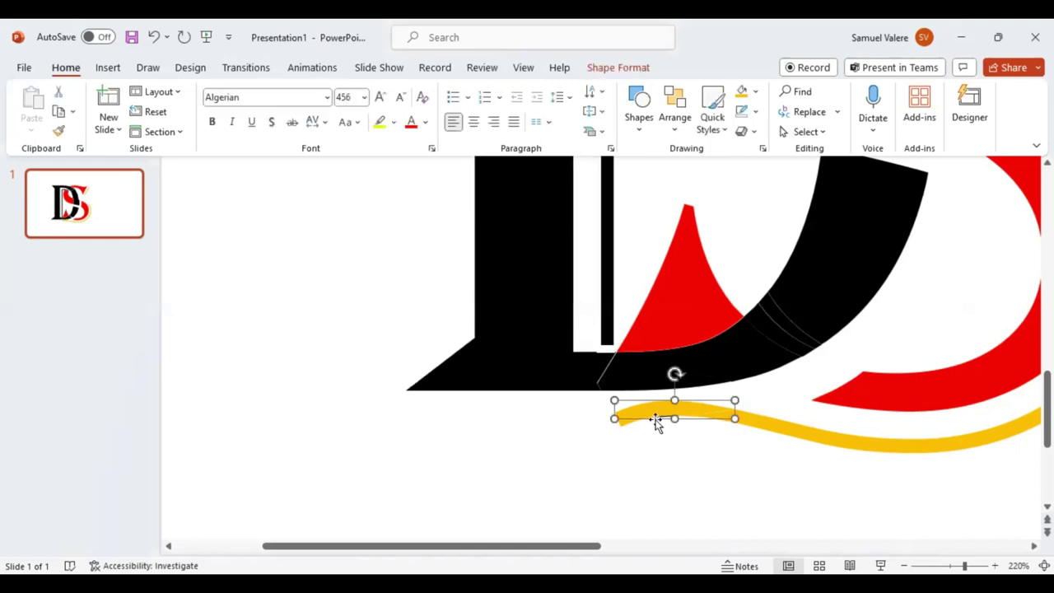
{"action": "left_click", "coordinate": [678, 450]}
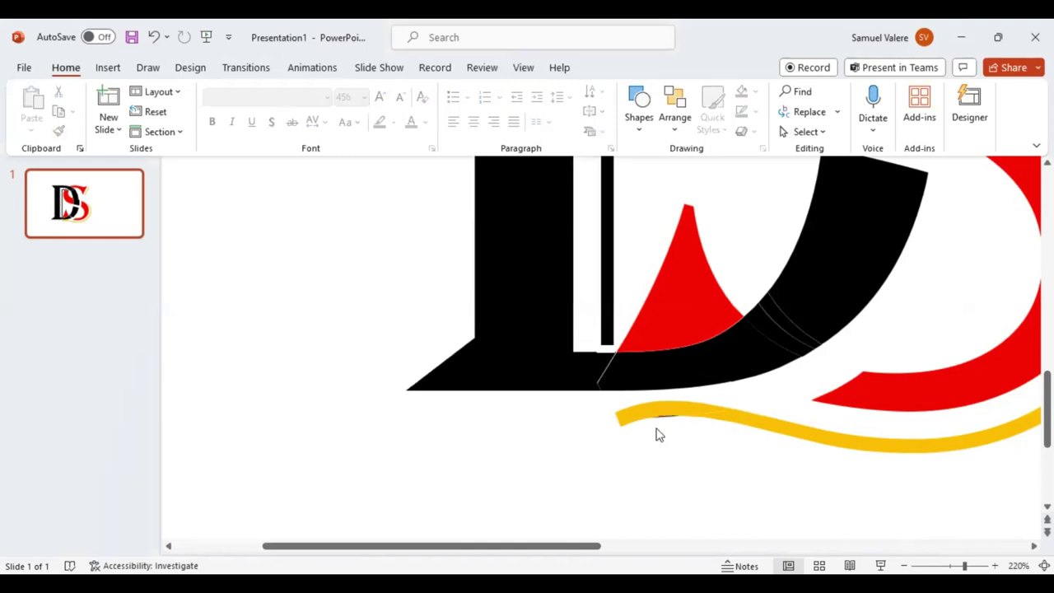
{"action": "left_click_drag", "start_coordinate": [639, 407], "coordinate": [705, 430]}
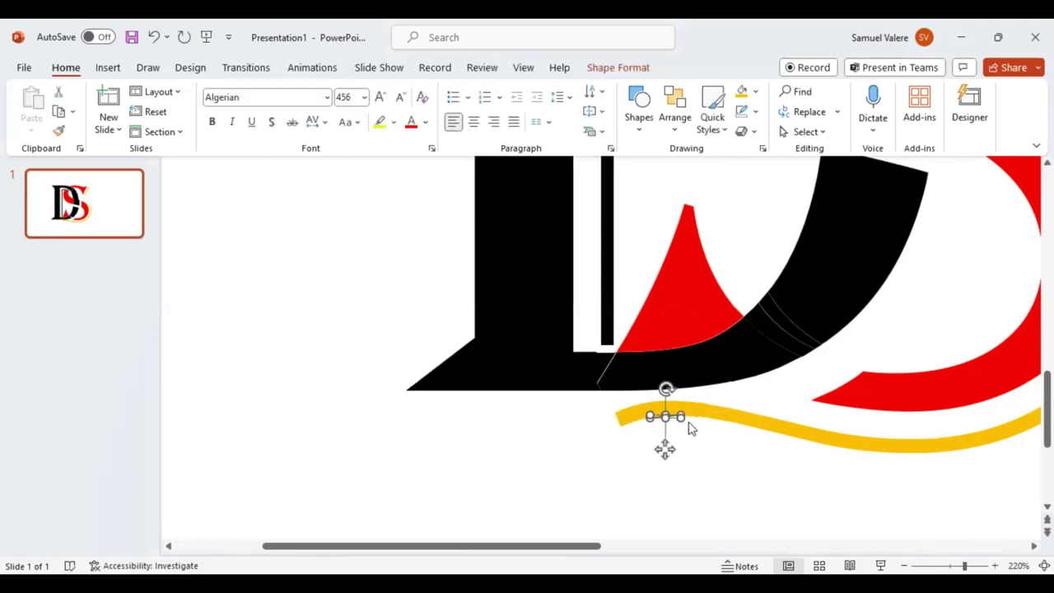
{"action": "left_click", "coordinate": [620, 70]}
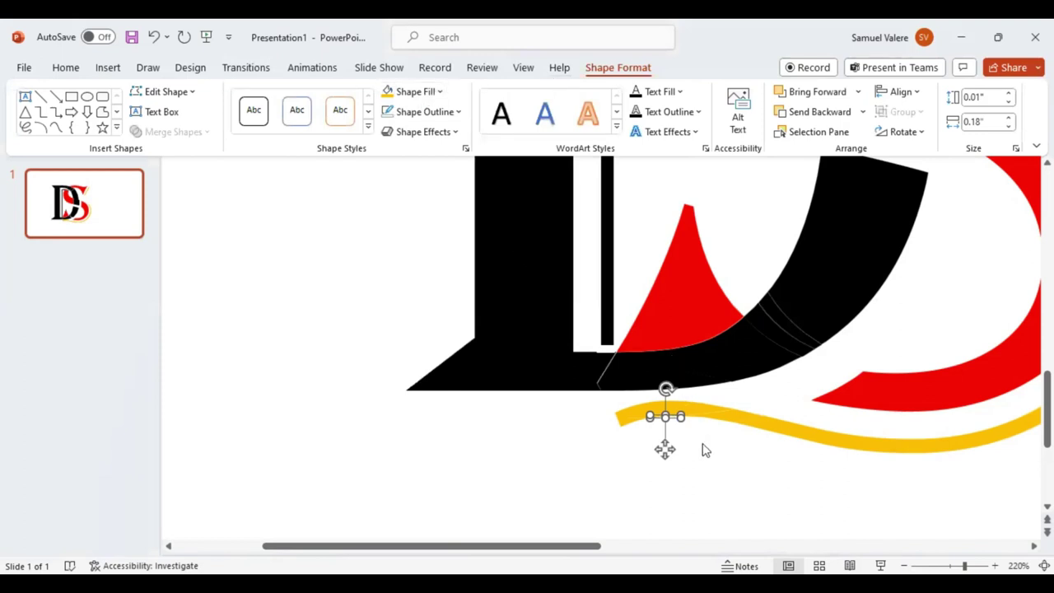
{"action": "left_click", "coordinate": [705, 450]}
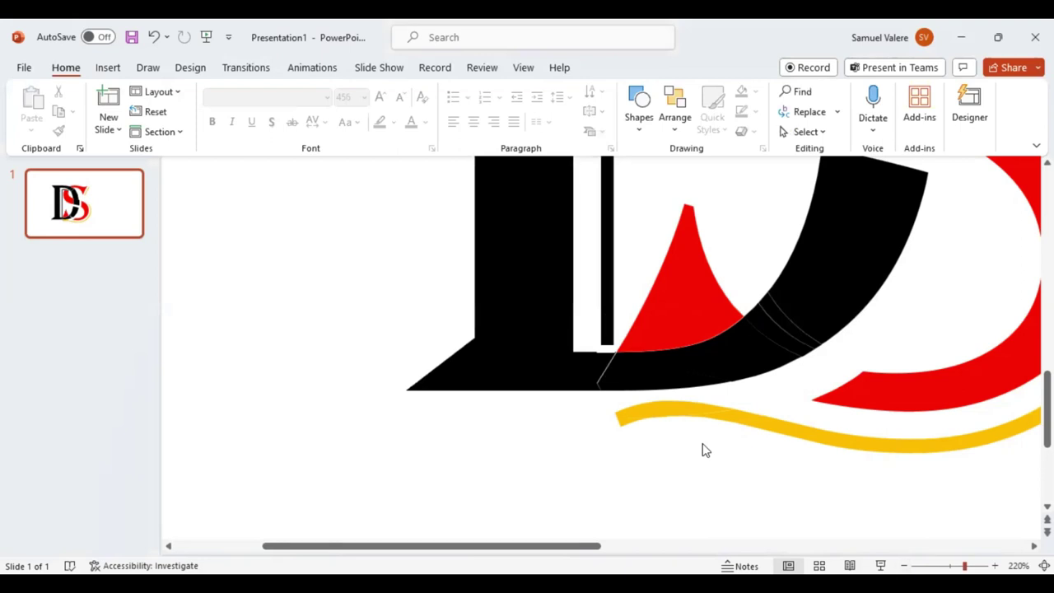
{"action": "left_click_drag", "start_coordinate": [965, 566], "coordinate": [939, 557]}
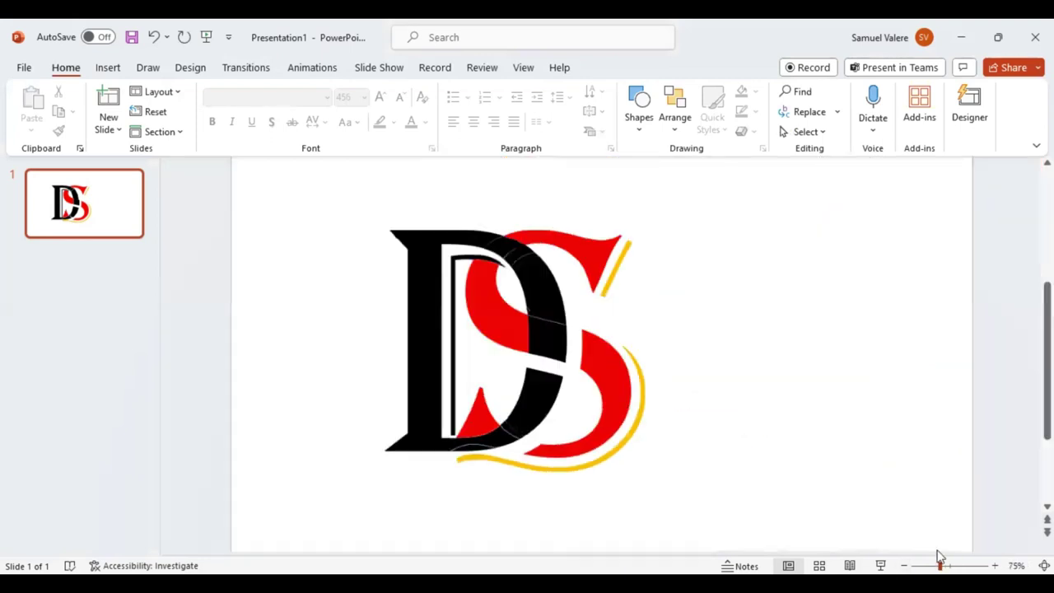
{"action": "left_click", "coordinate": [451, 340]}
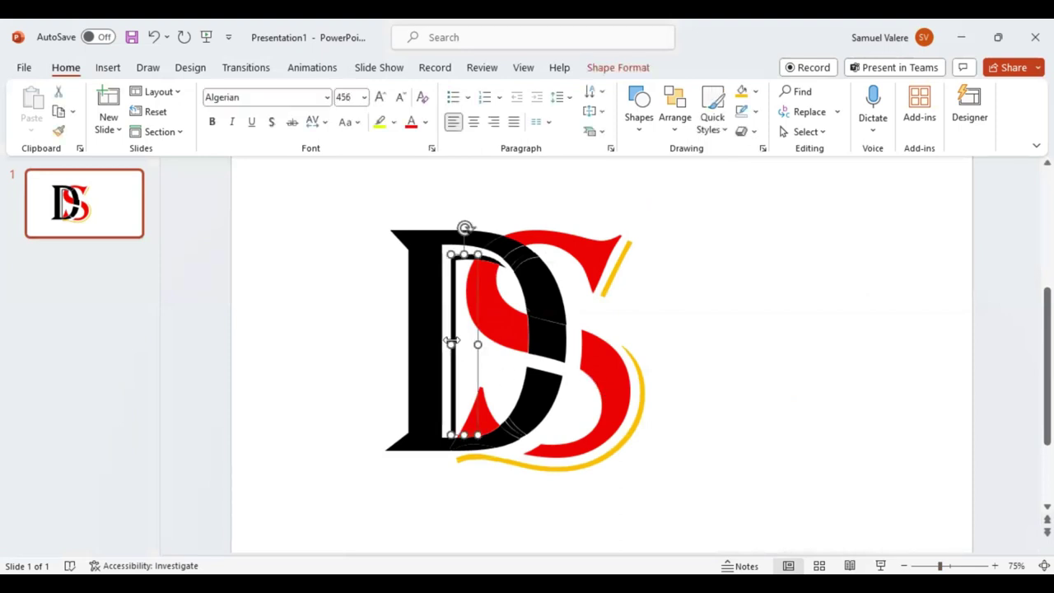
{"action": "left_click", "coordinate": [618, 68]}
{"action": "left_click", "coordinate": [395, 92]}
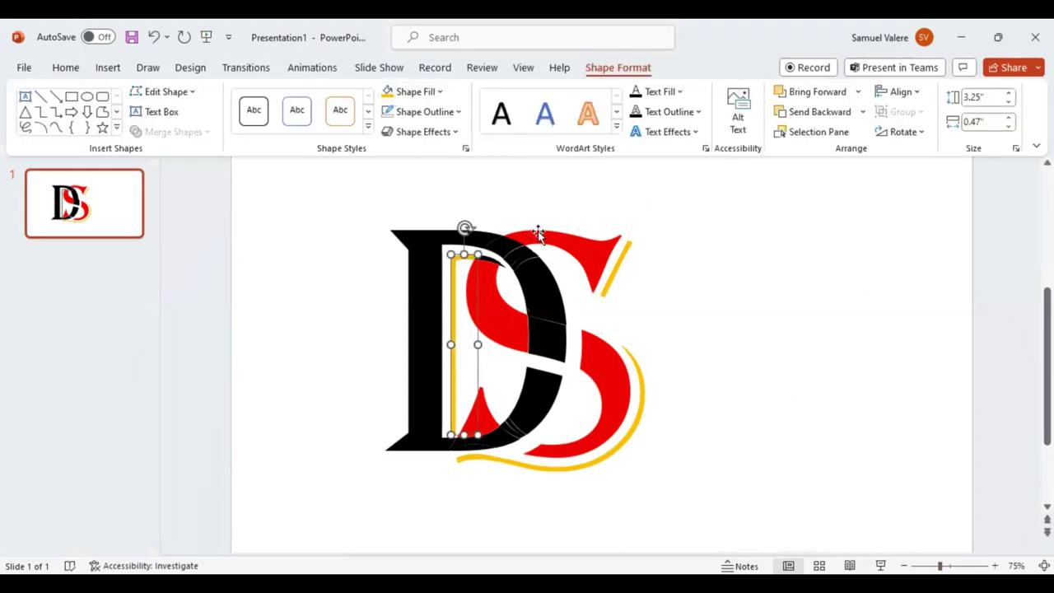
{"action": "left_click", "coordinate": [491, 260]}
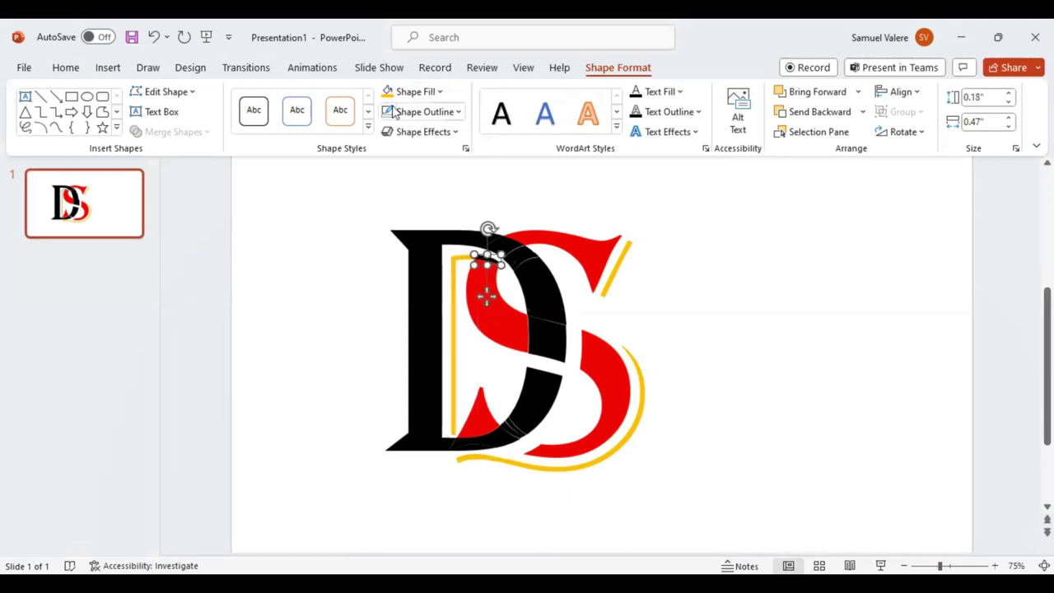
{"action": "scroll", "coordinate": [502, 264], "scroll_direction": "down", "scroll_amount": 1}
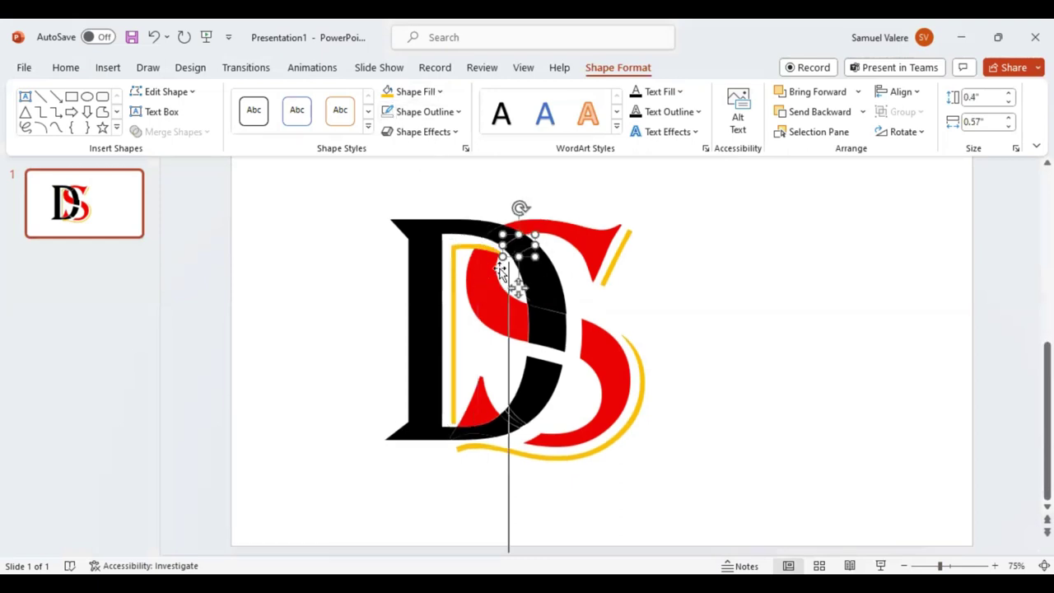
{"action": "left_click", "coordinate": [513, 272]}
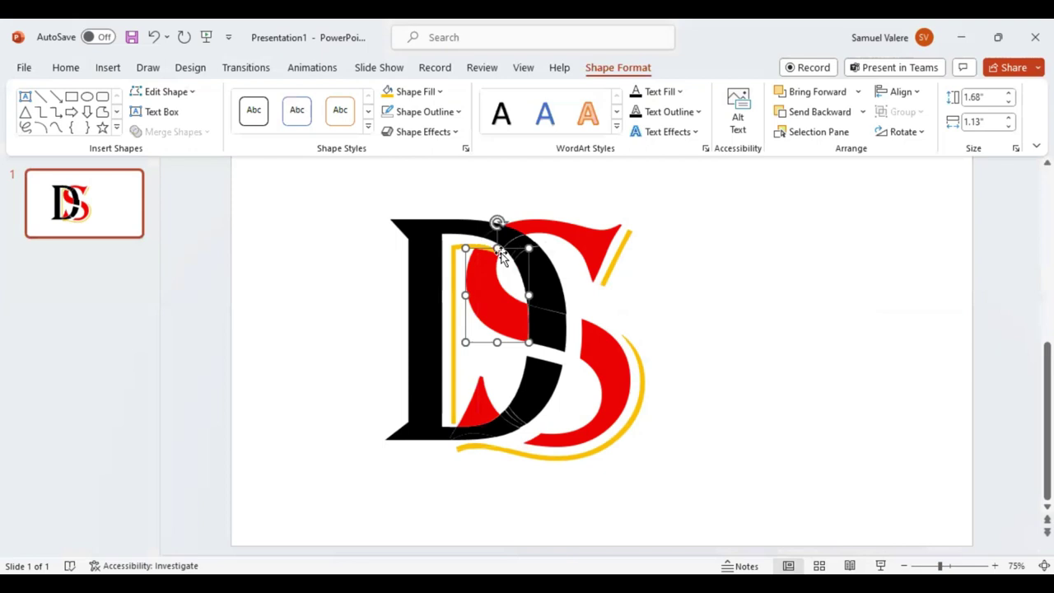
{"action": "left_click", "coordinate": [501, 255]}
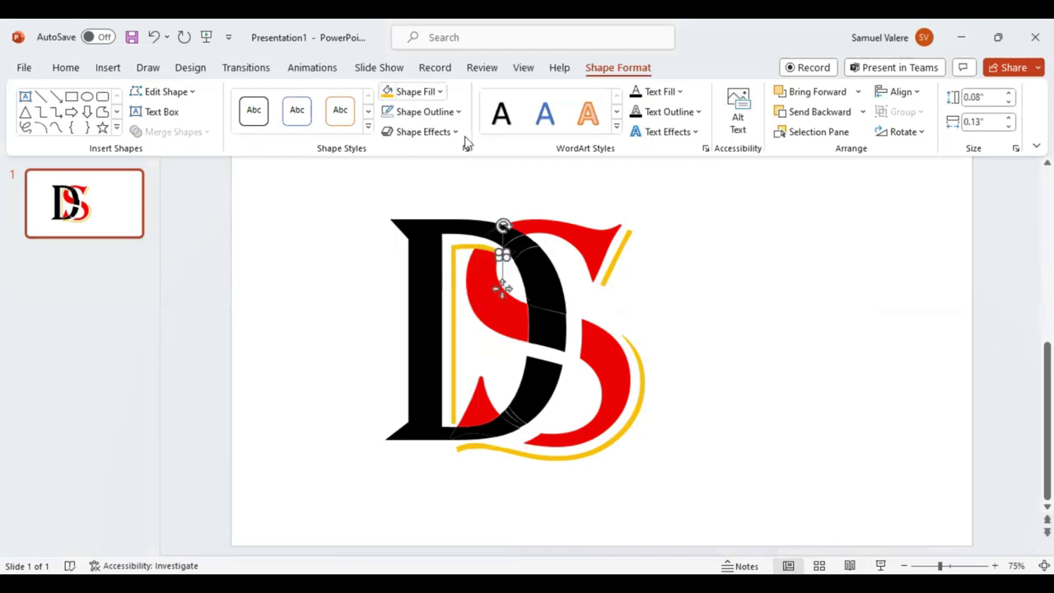
{"action": "left_click", "coordinate": [692, 337]}
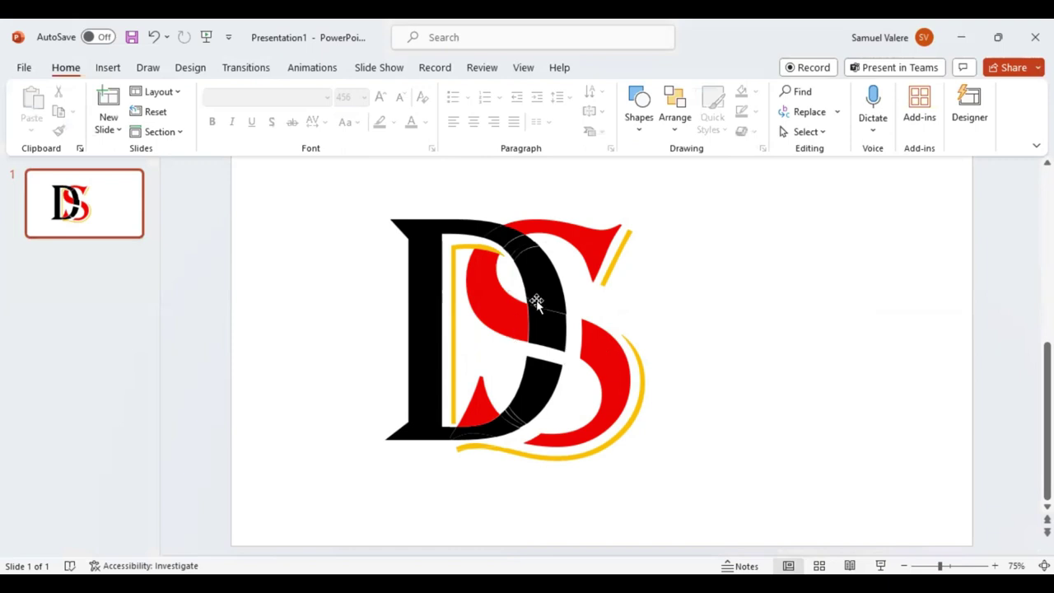
{"action": "left_click", "coordinate": [426, 235]}
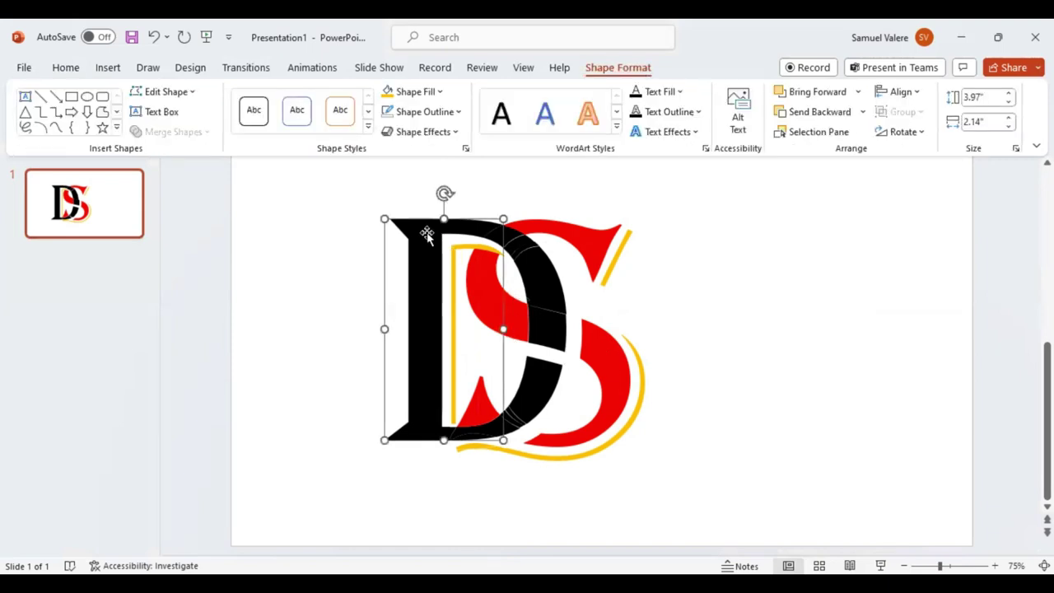
- Shift-select the black D pieces at the top, across the S and at the base
{"action": "left_click", "coordinate": [513, 246], "text": "shift"}
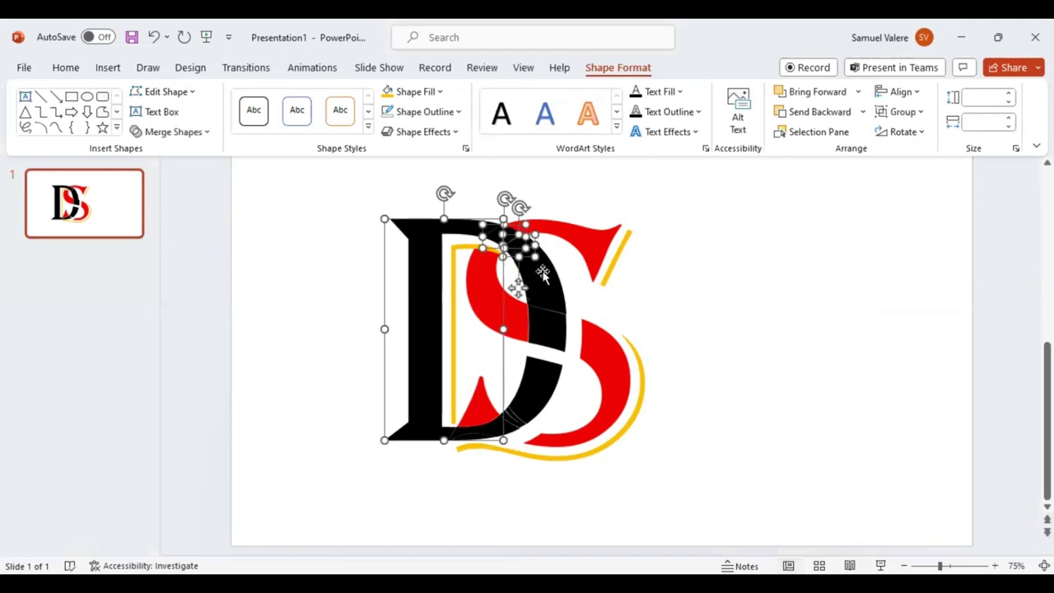
{"action": "left_click", "coordinate": [541, 273], "text": "shift"}
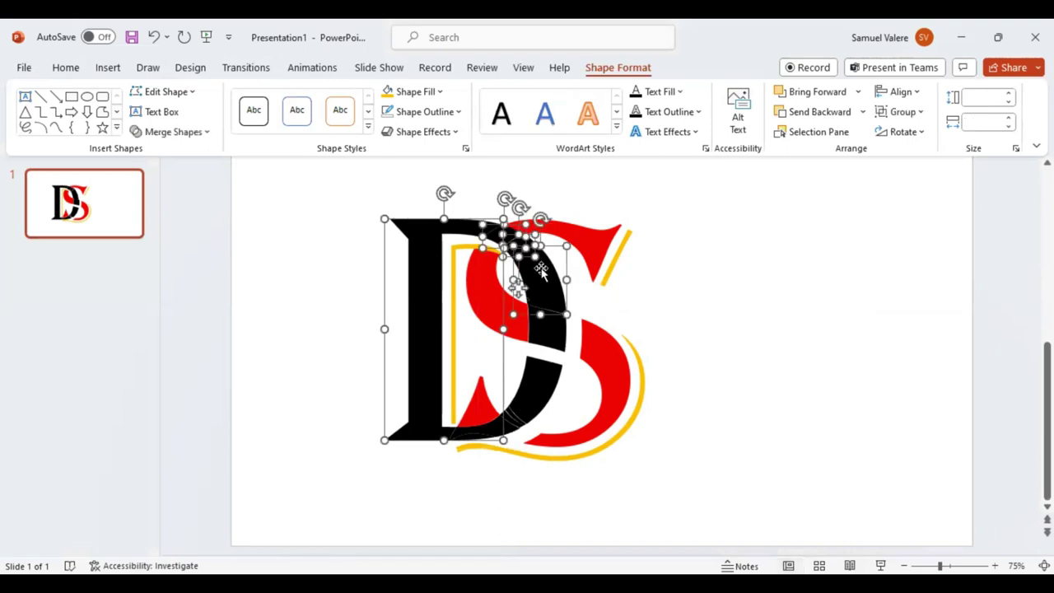
{"action": "left_click", "coordinate": [552, 325], "text": "shift"}
{"action": "left_click", "coordinate": [519, 408], "text": "shift"}
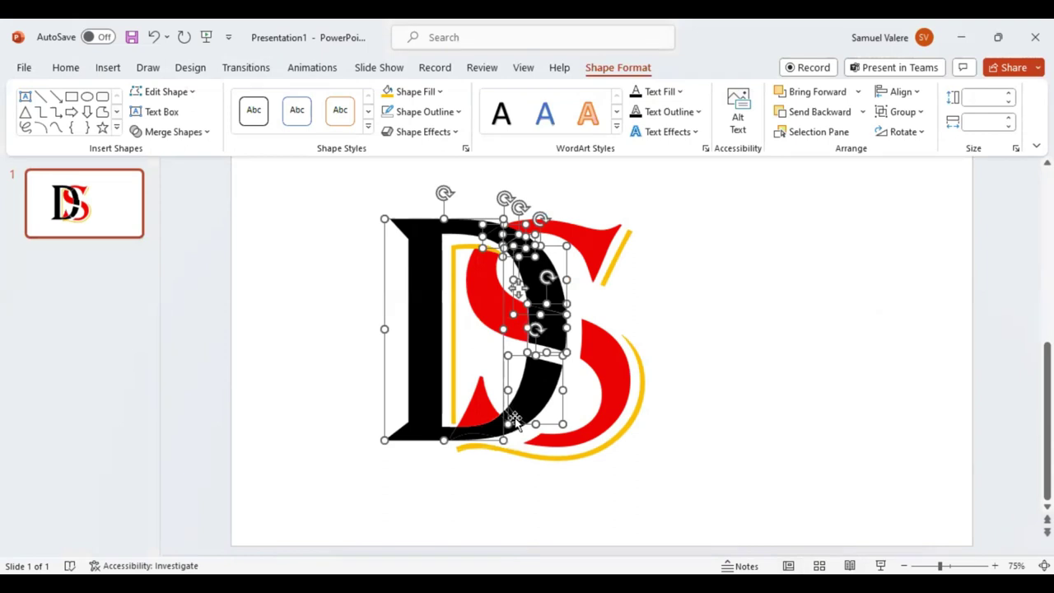
{"action": "left_click", "coordinate": [492, 427], "text": "shift"}
{"action": "left_click", "coordinate": [472, 438], "text": "shift"}
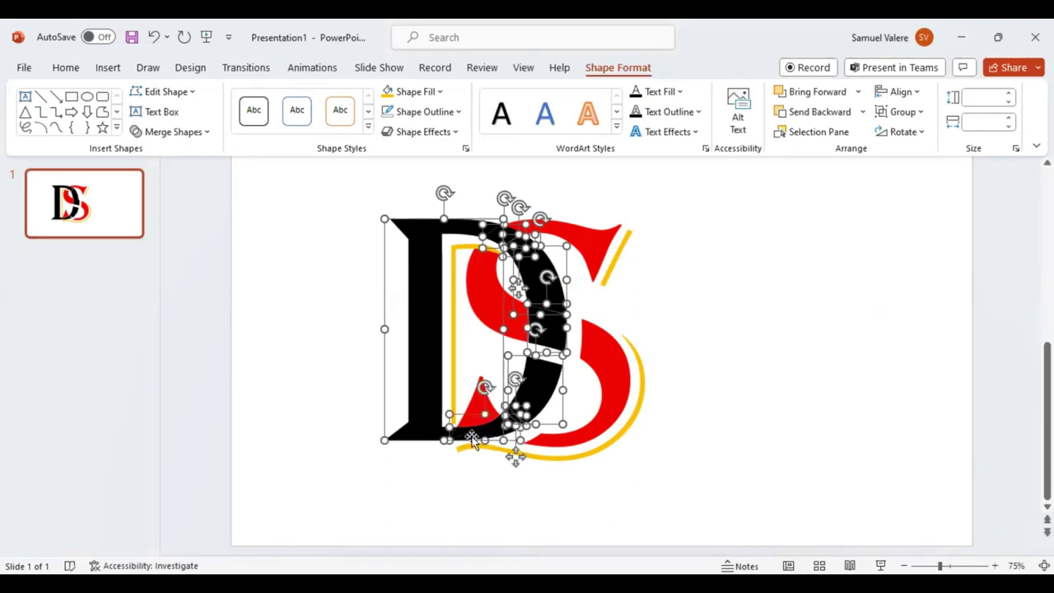
- Show the Selection Pane with Alt+F10 and add TextBox 223 to the selection
{"action": "key", "text": "alt+F10"}
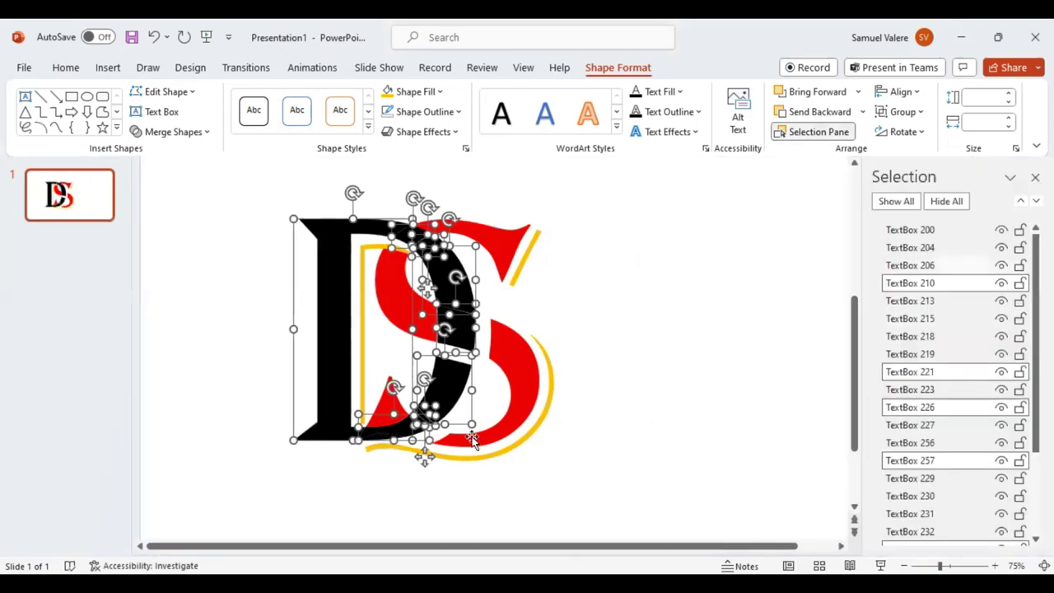
{"action": "left_click", "coordinate": [911, 266], "text": "ctrl"}
{"action": "left_click", "coordinate": [910, 266], "text": "ctrl"}
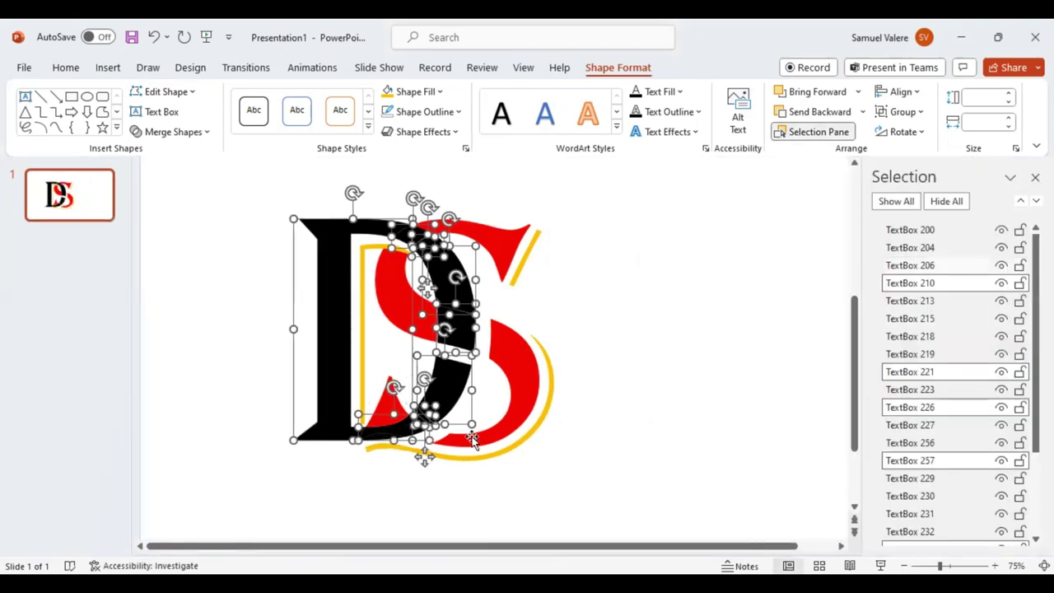
{"action": "left_click", "coordinate": [910, 300], "text": "ctrl"}
{"action": "left_click", "coordinate": [910, 301], "text": "ctrl"}
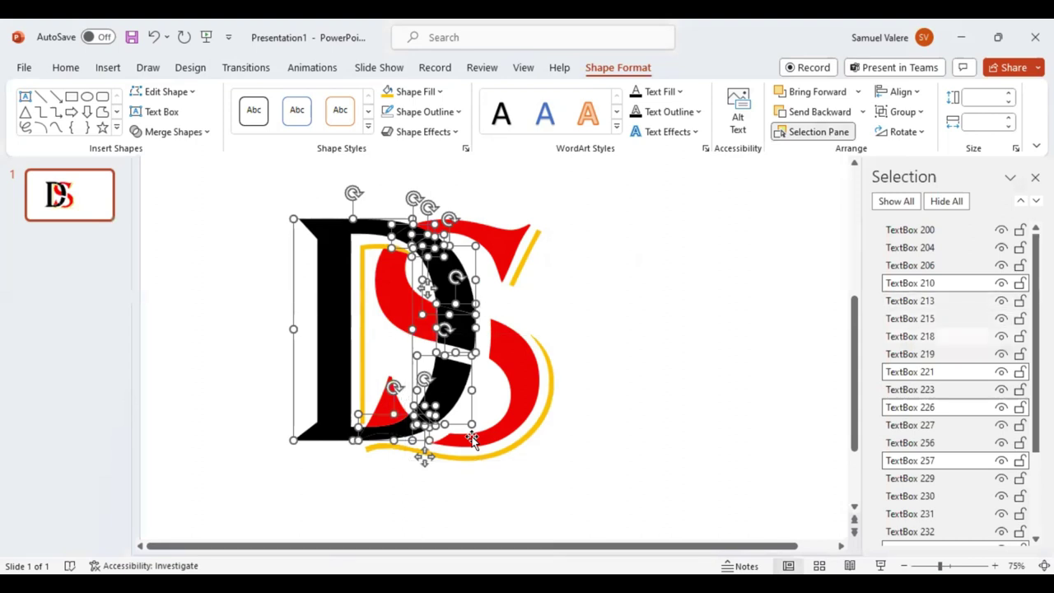
{"action": "left_click", "coordinate": [911, 390], "text": "ctrl"}
- Union the small black top piece with the main D into one solid D shape
{"action": "left_click", "coordinate": [181, 132]}
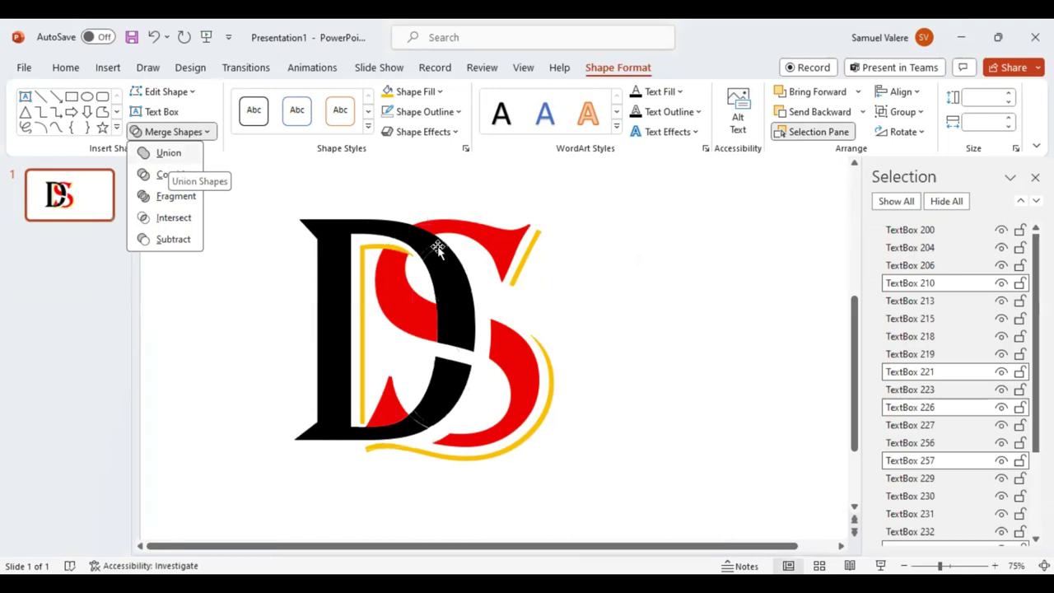
{"action": "left_click", "coordinate": [438, 250]}
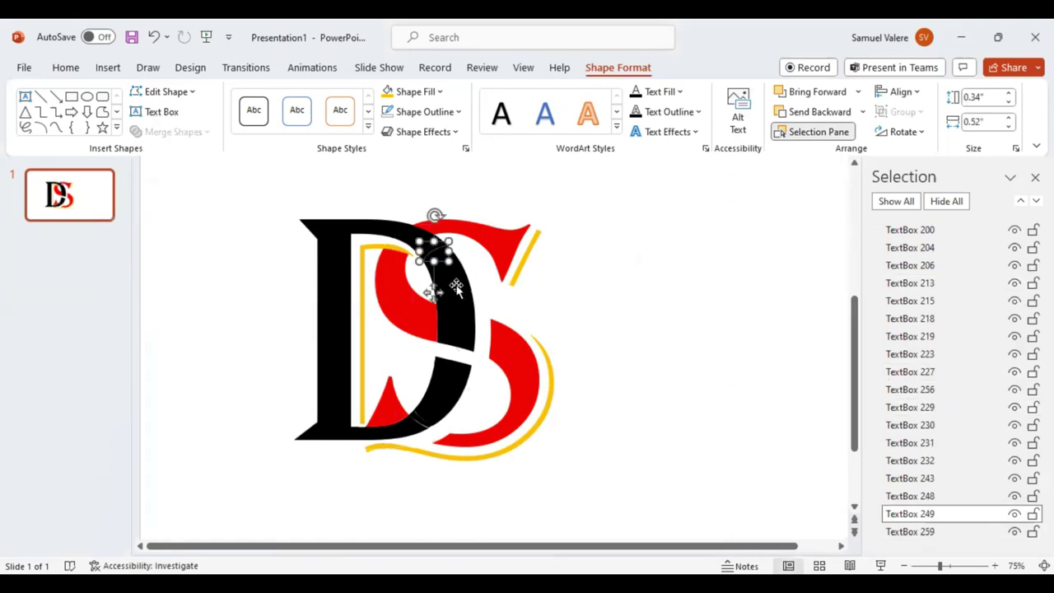
{"action": "left_click", "coordinate": [456, 293], "text": "shift"}
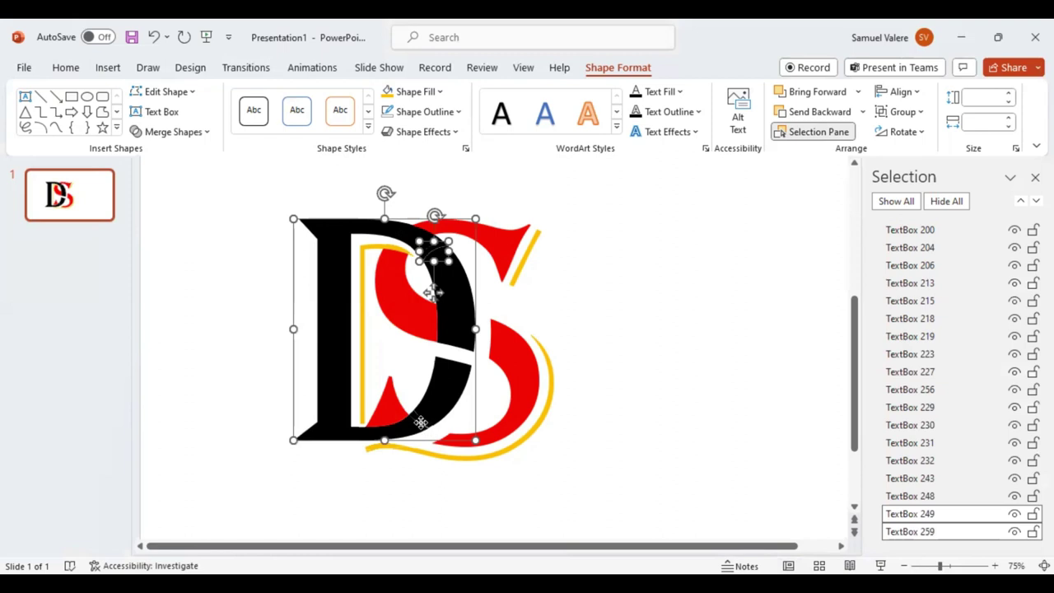
{"action": "left_click", "coordinate": [192, 134]}
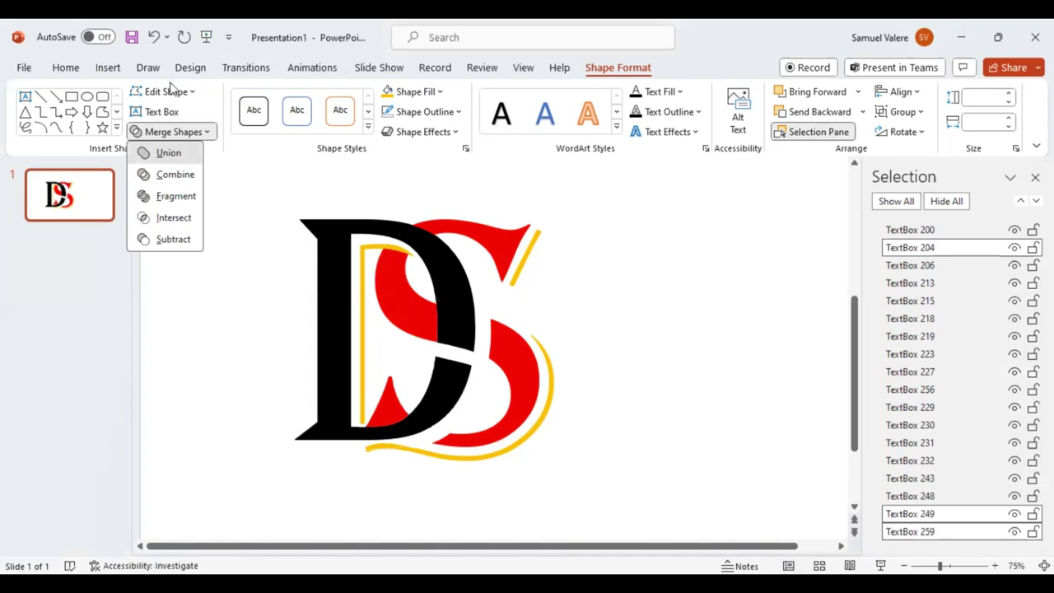
{"action": "left_click", "coordinate": [168, 154]}
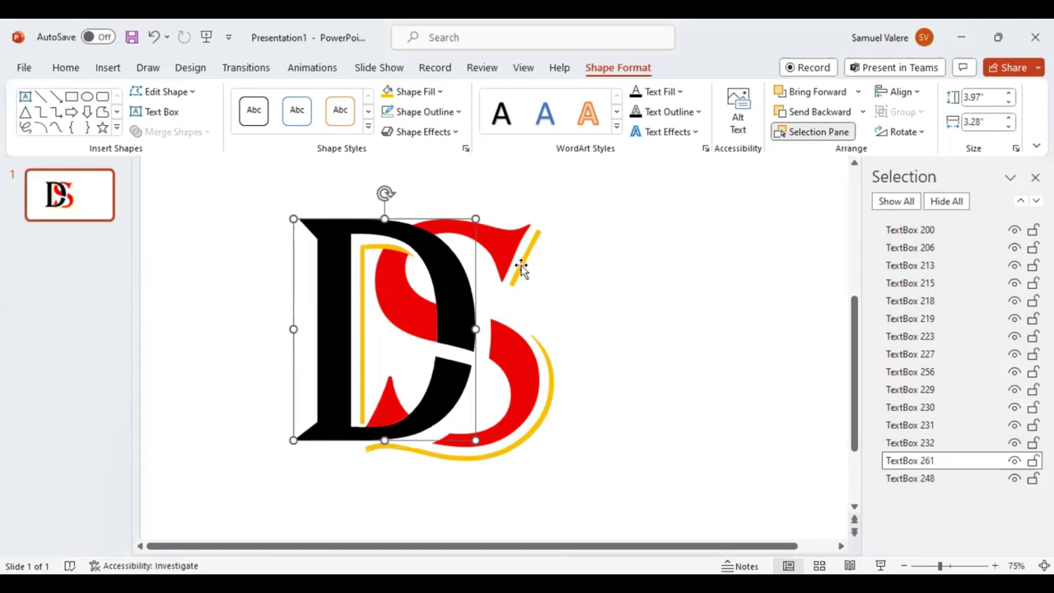
- Join the two gold strips inside the D into one shape, then select the lower S and bottom pieces
{"action": "key", "text": "ctrl+z"}
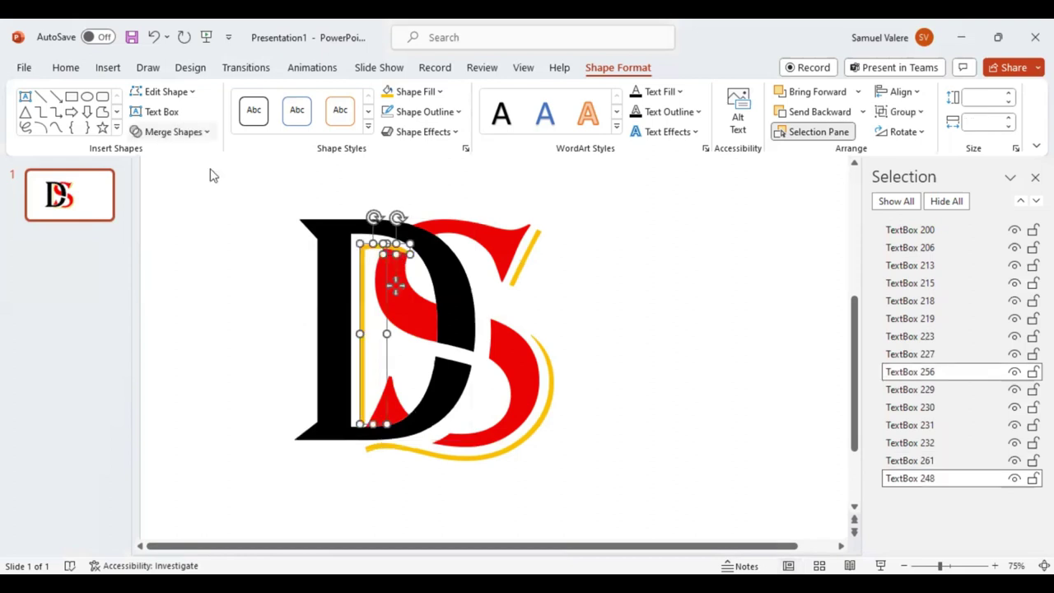
{"action": "left_click", "coordinate": [552, 393]}
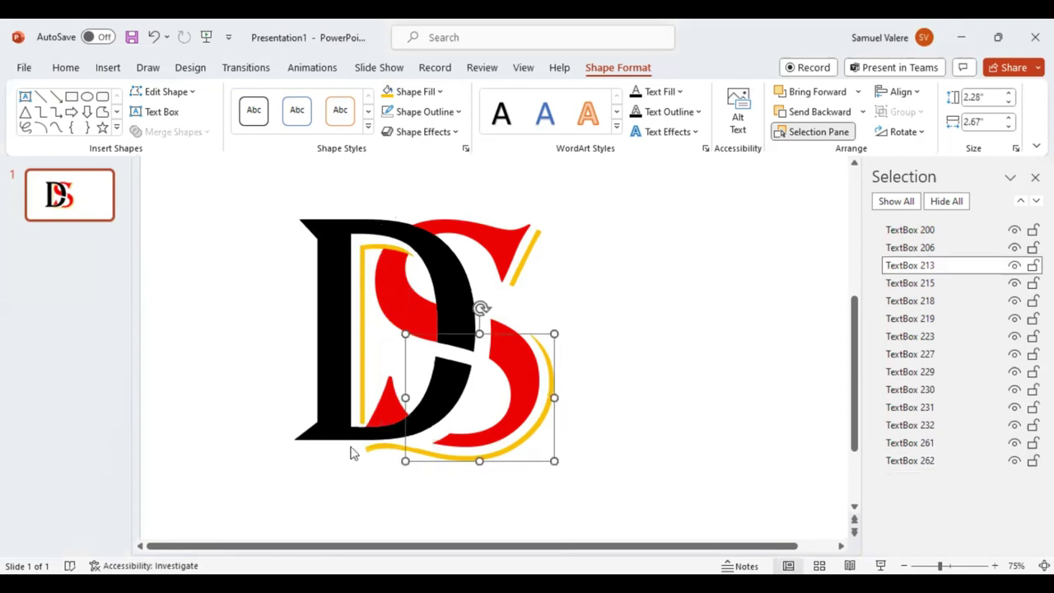
{"action": "left_click_drag", "start_coordinate": [350, 449], "coordinate": [418, 453]}
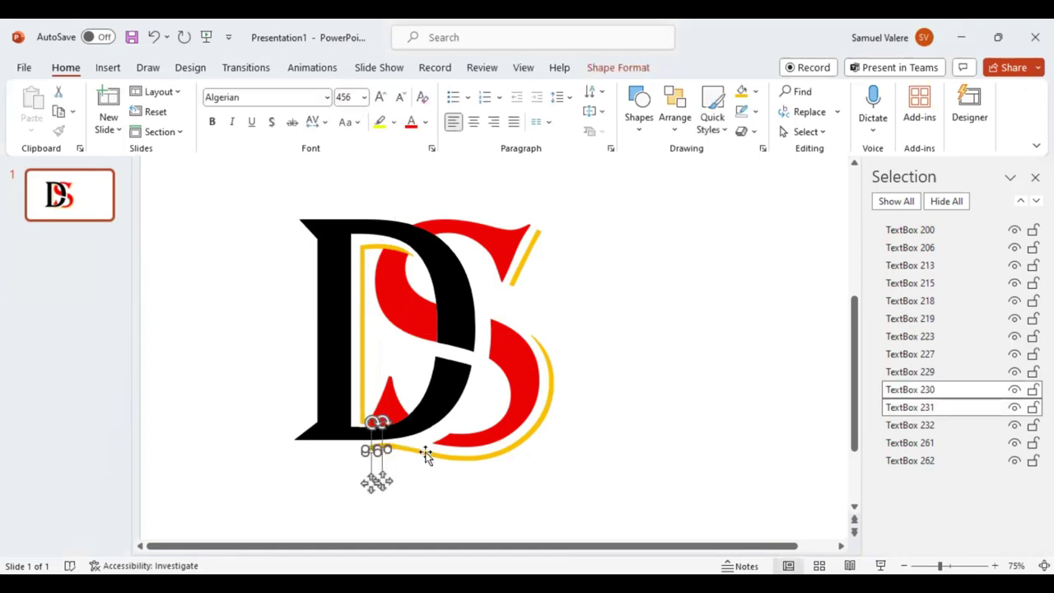
- Union the lower S parts into a single S shape
{"action": "left_click", "coordinate": [512, 353], "text": "shift"}
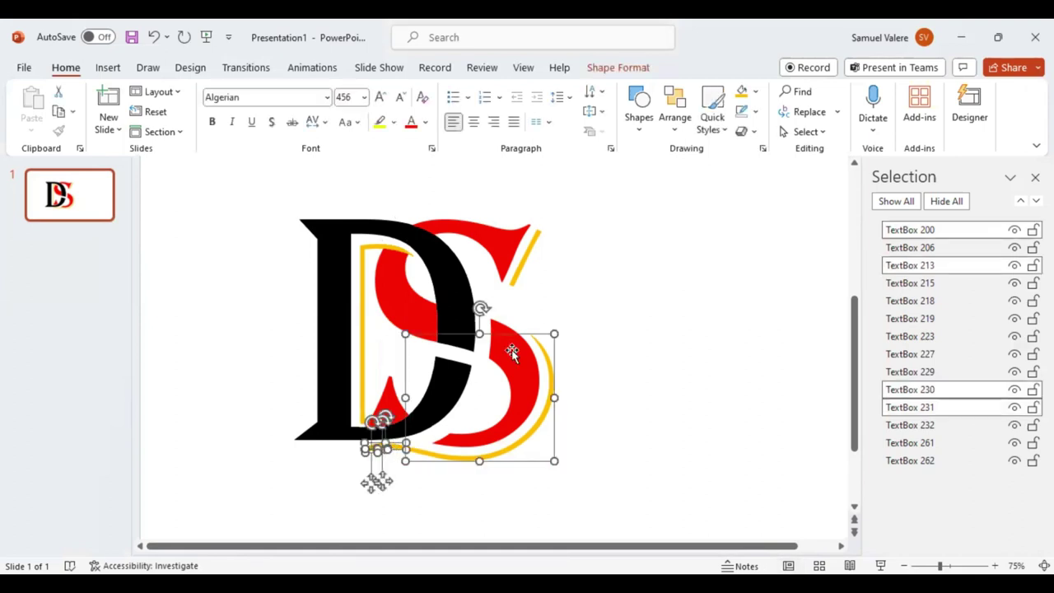
{"action": "left_click", "coordinate": [617, 68]}
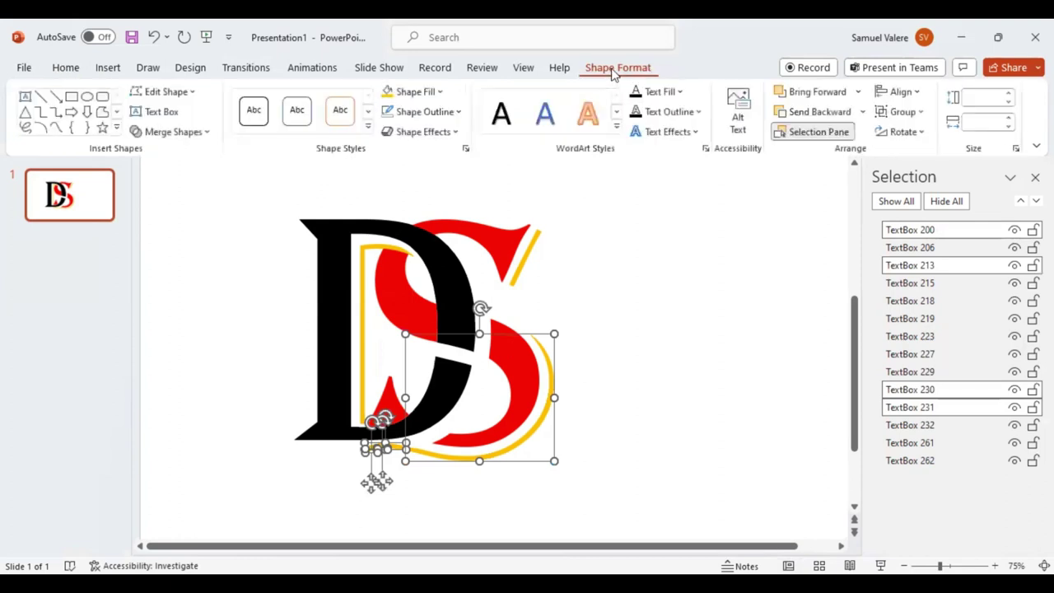
{"action": "left_click", "coordinate": [169, 133]}
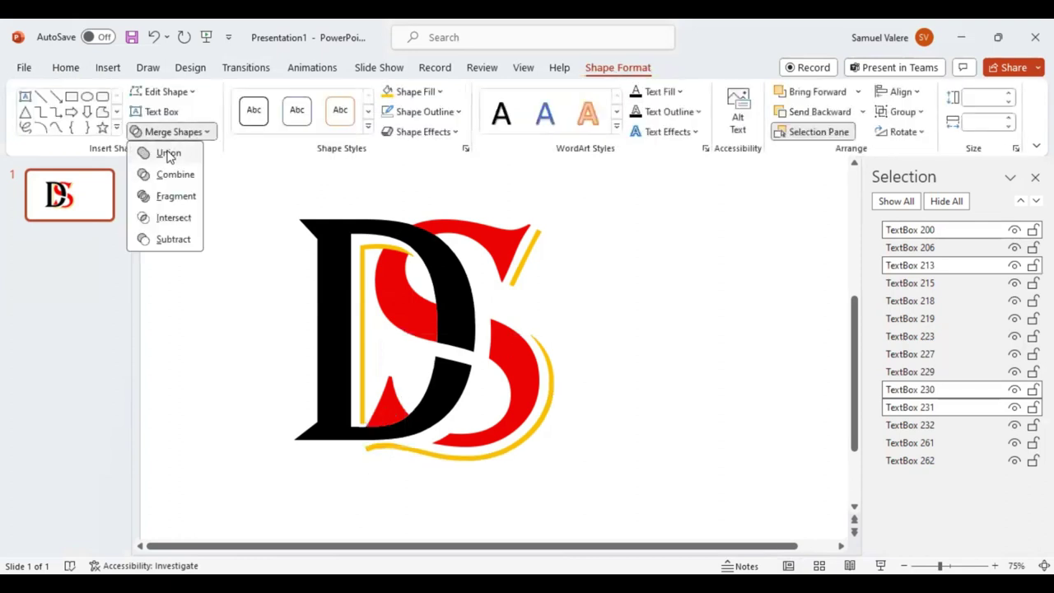
{"action": "key", "text": "u"}
- Merge the small piece at the monogram's bottom into the merged S shape
{"action": "left_click", "coordinate": [396, 445]}
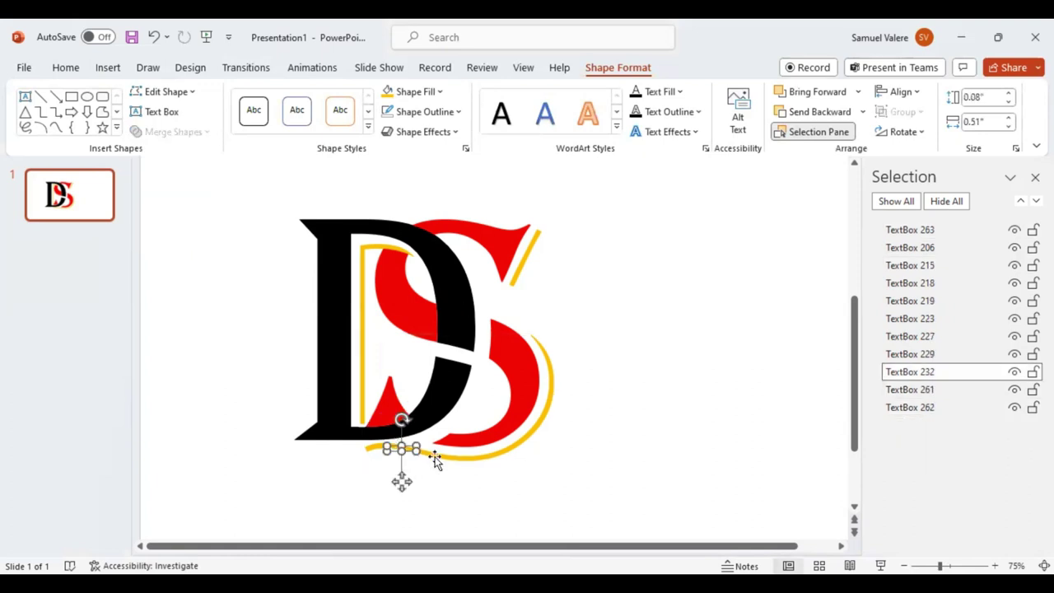
{"action": "left_click", "coordinate": [434, 459], "text": "shift"}
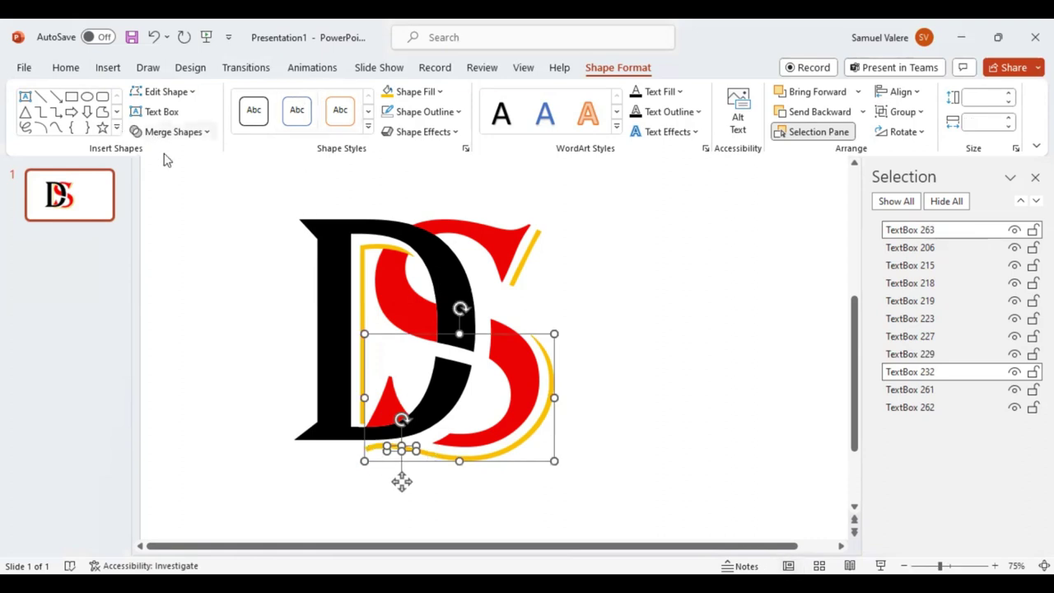
{"action": "key", "text": "ctrl+y"}
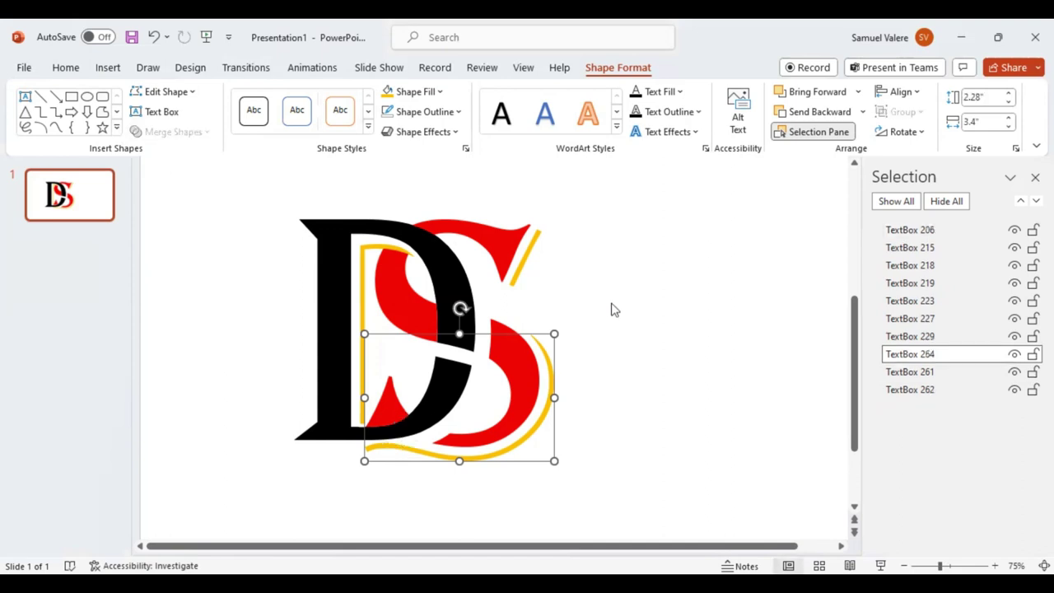
{"action": "left_click", "coordinate": [611, 309]}
- Select all monogram pieces and apply the third bevel preset (Preset 3) shape effect
{"action": "left_click", "coordinate": [335, 285]}
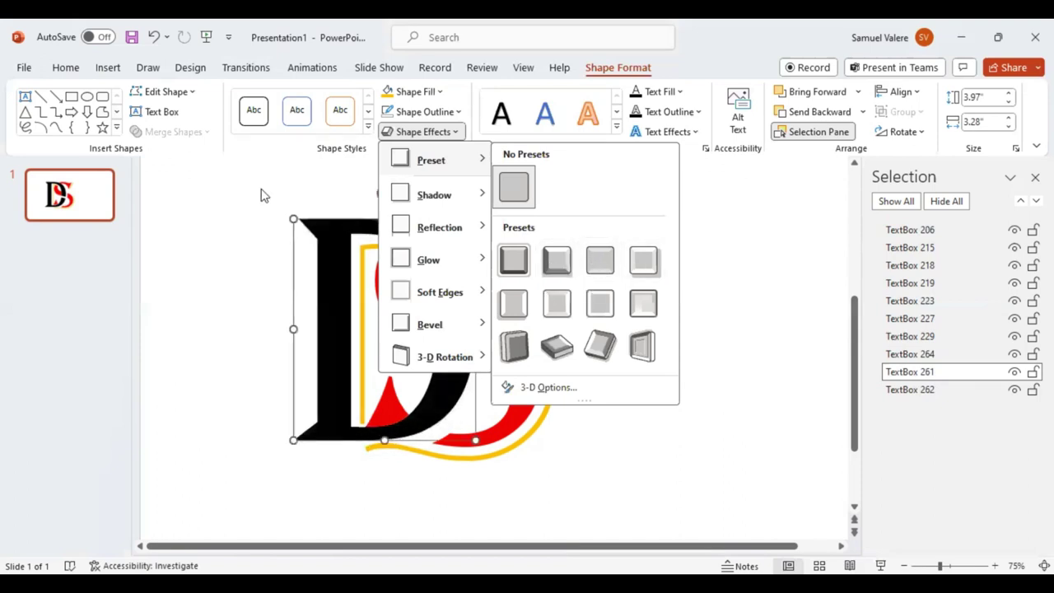
{"action": "left_click", "coordinate": [605, 494]}
{"action": "key", "text": "ctrl+a"}
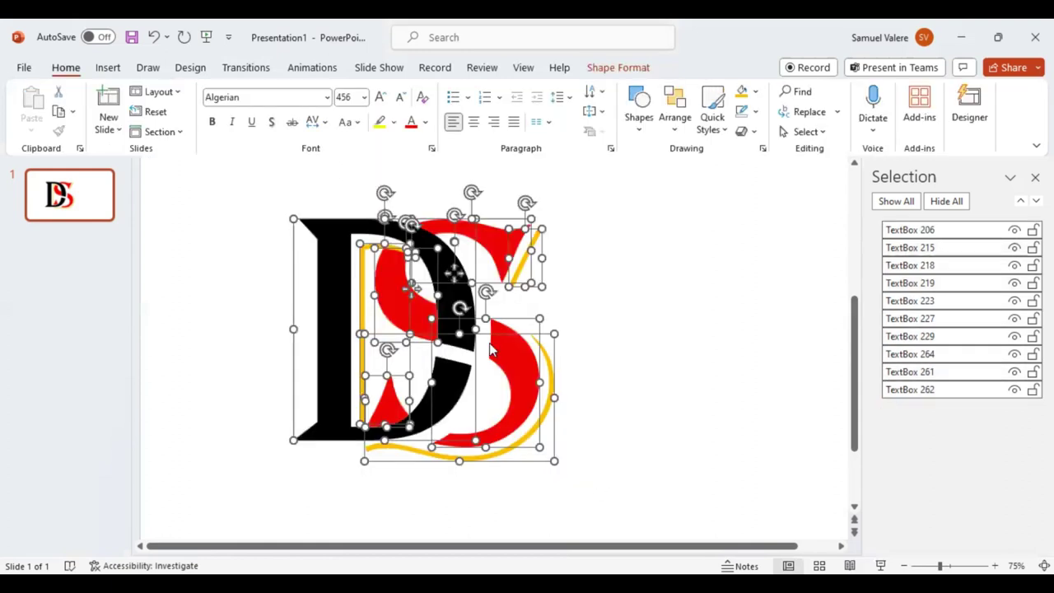
{"action": "left_click", "coordinate": [617, 69]}
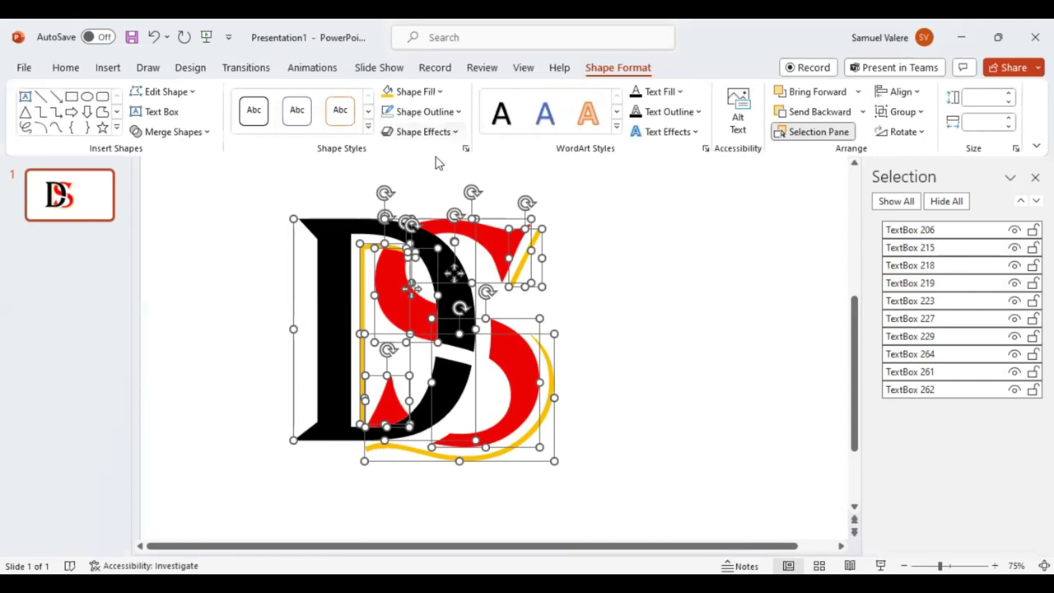
{"action": "left_click", "coordinate": [422, 131]}
{"action": "mouse_move", "coordinate": [430, 160]}
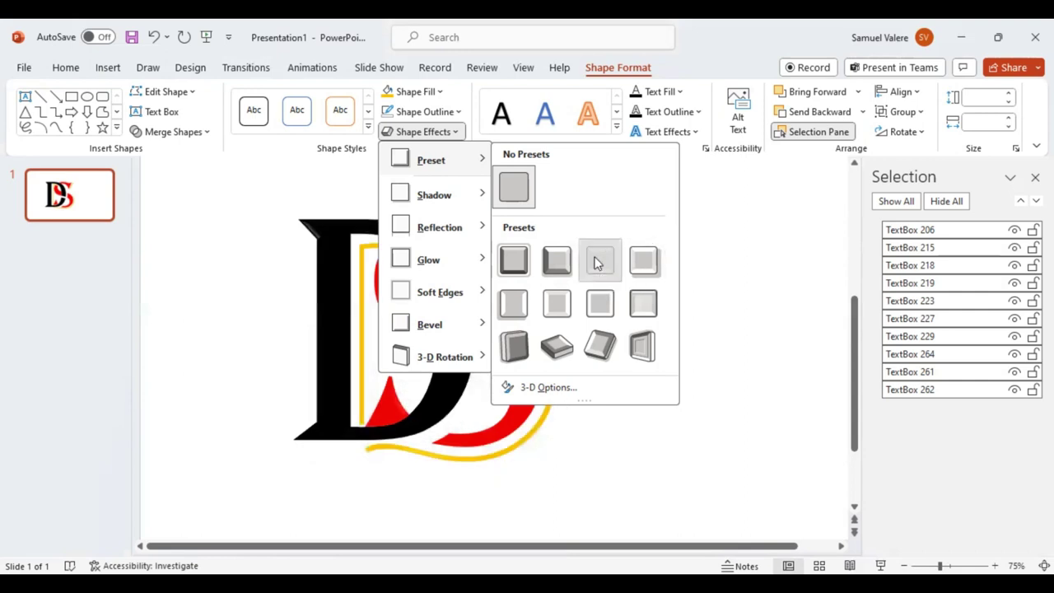
{"action": "left_click", "coordinate": [598, 262]}
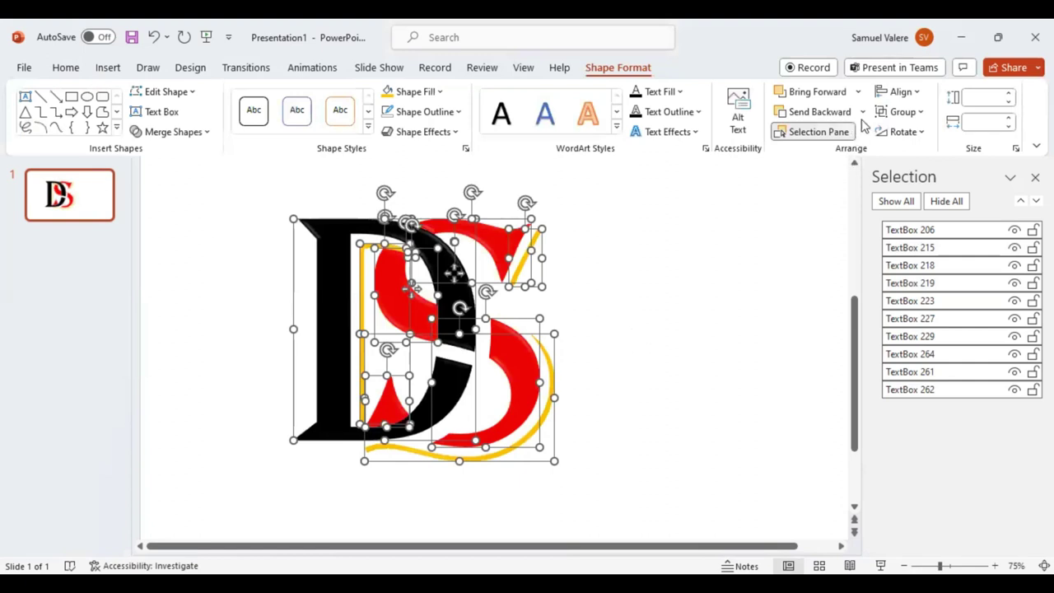
- Group all monogram pieces into Group 265 and drag it right toward the slide centre
{"action": "left_click", "coordinate": [921, 113]}
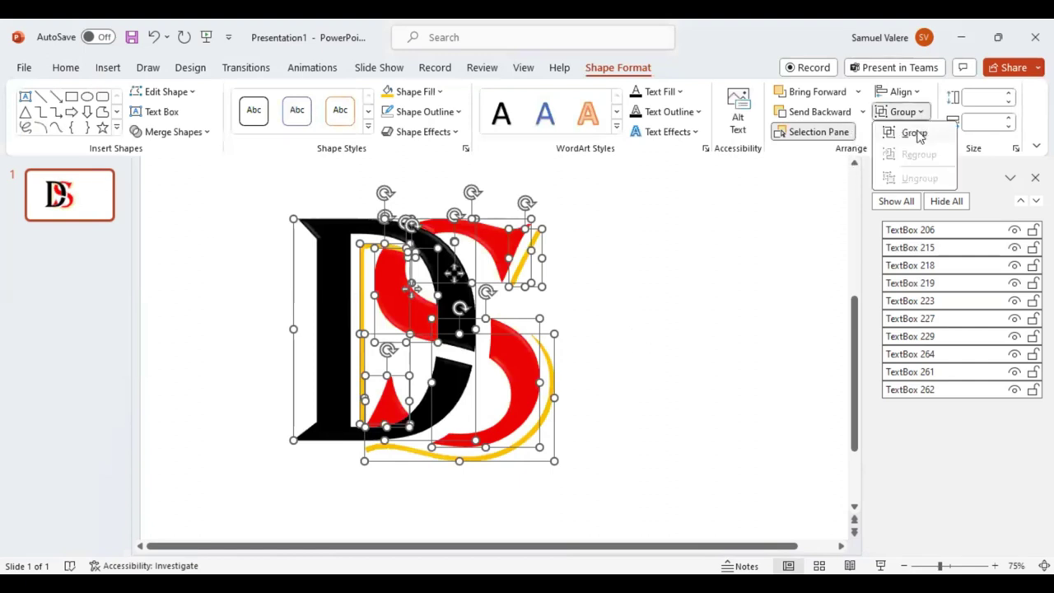
{"action": "key", "text": "ctrl+g"}
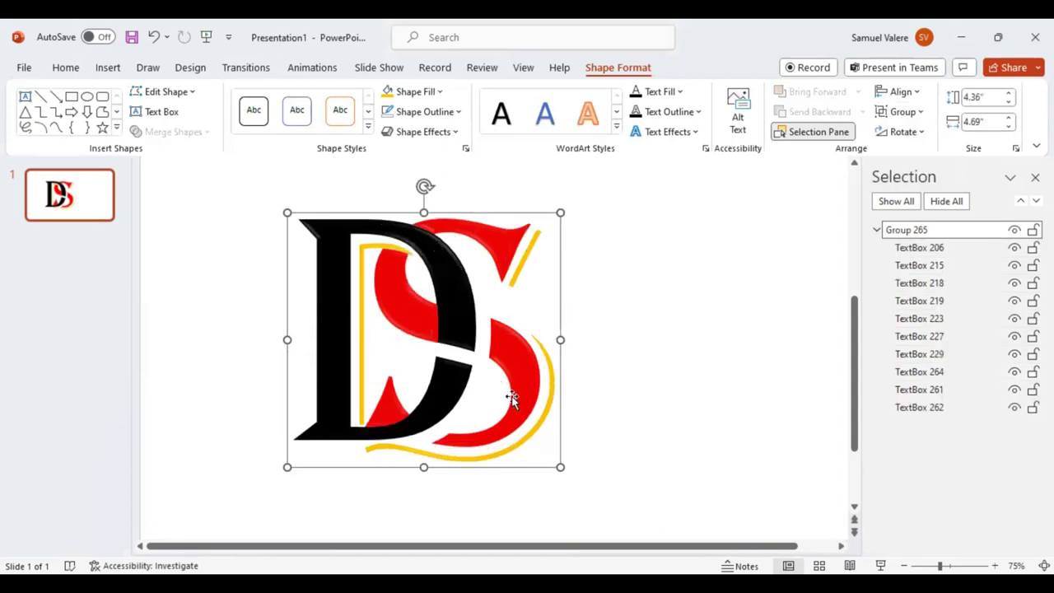
{"action": "left_click_drag", "start_coordinate": [520, 383], "coordinate": [591, 378]}
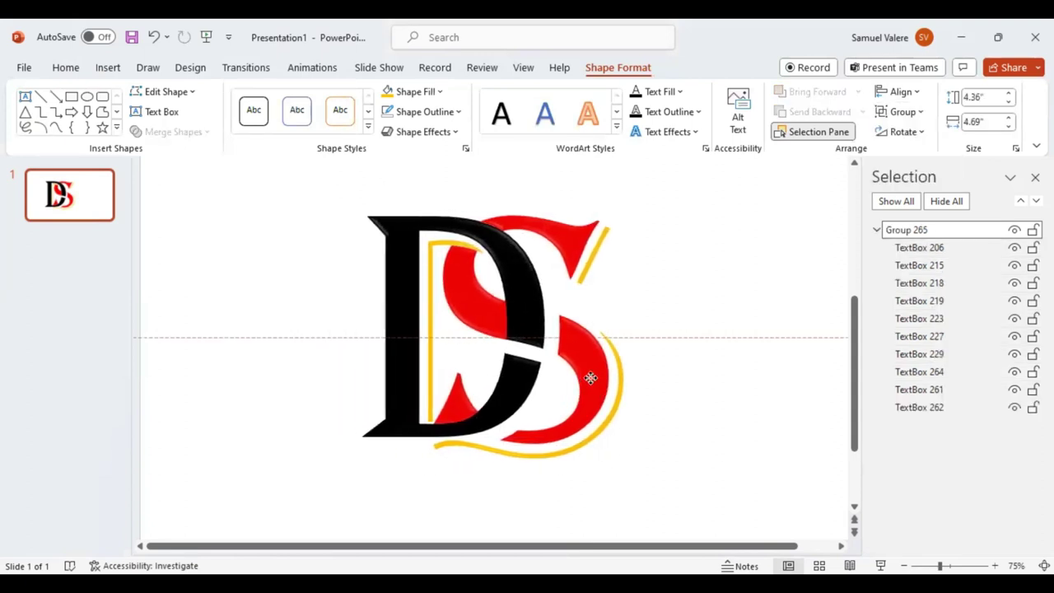